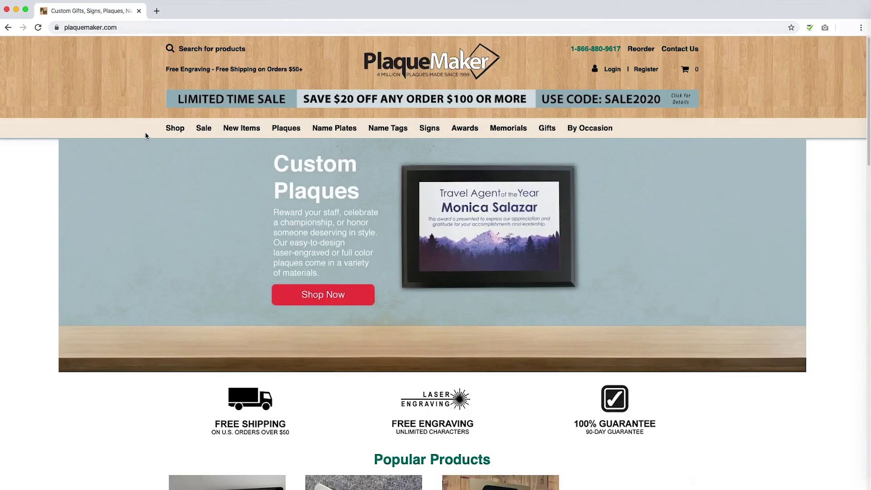
Browse the PlaqueMaker homepage and open the Plaques category.
{"action": "mouse_move", "coordinate": [302, 131]}
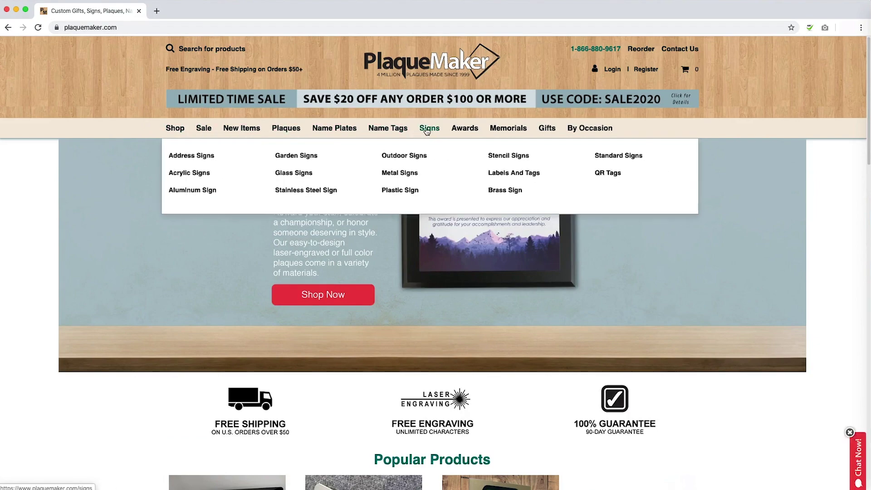
{"action": "scroll", "coordinate": [599, 234], "scroll_direction": "down", "scroll_amount": 1}
{"action": "scroll", "coordinate": [590, 237], "scroll_direction": "down", "scroll_amount": 5}
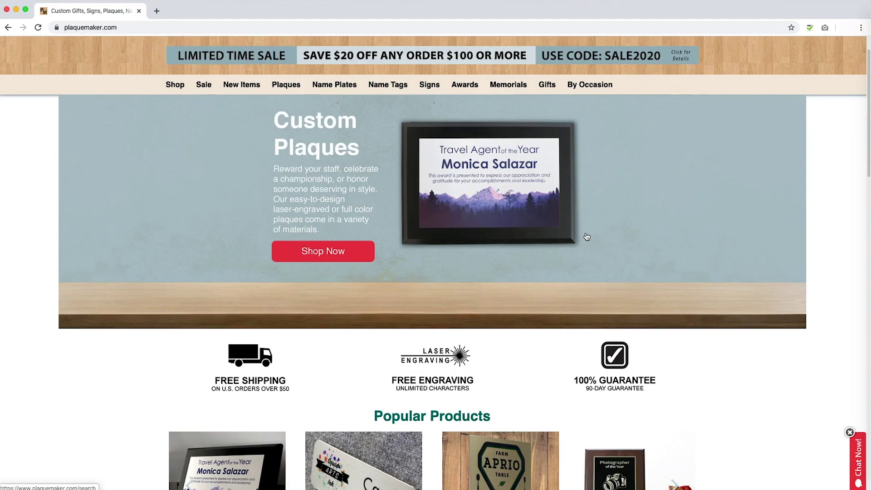
{"action": "scroll", "coordinate": [583, 234], "scroll_direction": "down", "scroll_amount": 4}
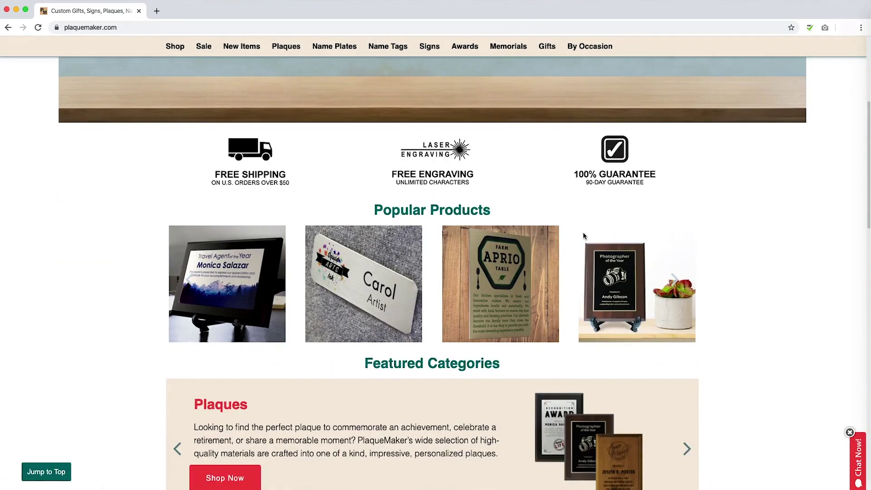
{"action": "scroll", "coordinate": [672, 227], "scroll_direction": "down", "scroll_amount": 4}
{"action": "scroll", "coordinate": [590, 228], "scroll_direction": "up", "scroll_amount": 13}
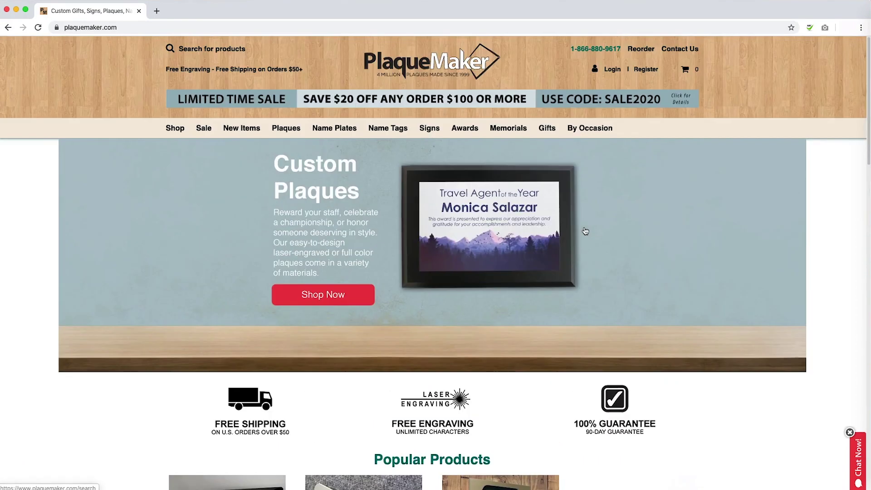
{"action": "mouse_move", "coordinate": [337, 142]}
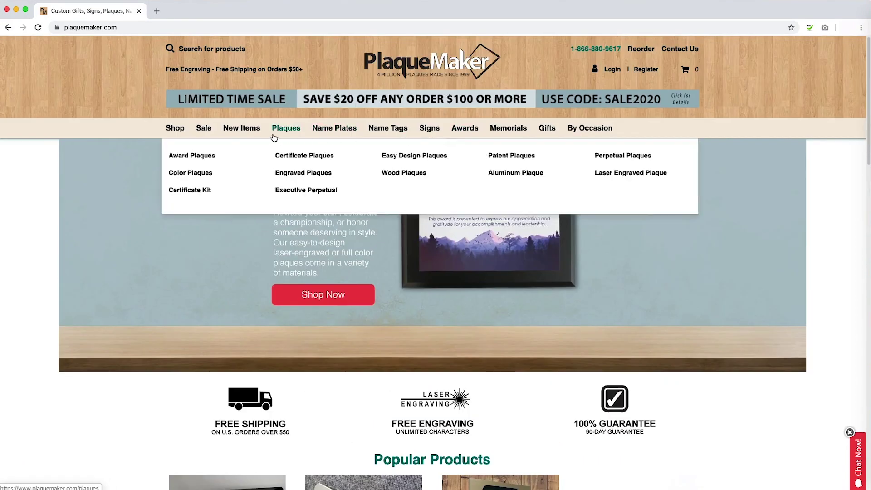
{"action": "left_click", "coordinate": [281, 133]}
Open Aluminum Plaques, go back, and reach the full Sublimated Aluminum Plaques page via Quick View.
{"action": "scroll", "coordinate": [418, 218], "scroll_direction": "down", "scroll_amount": 10}
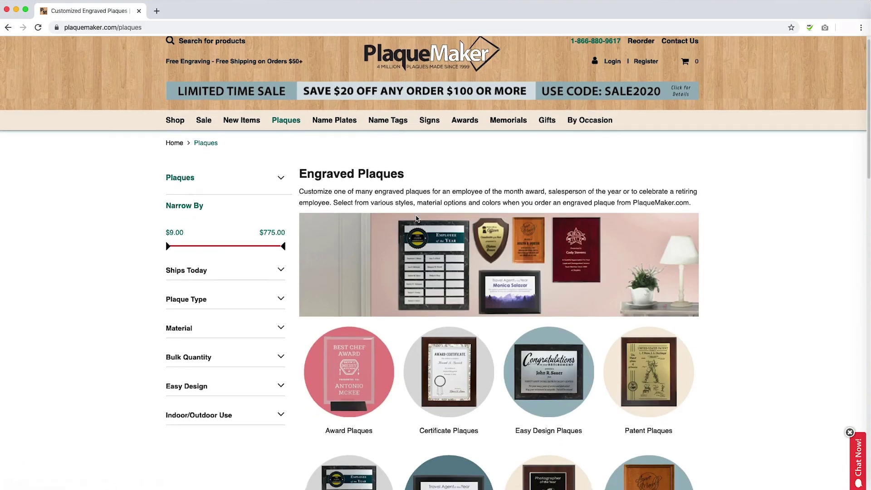
{"action": "scroll", "coordinate": [417, 218], "scroll_direction": "down", "scroll_amount": 1}
{"action": "mouse_move", "coordinate": [343, 295]}
{"action": "left_click", "coordinate": [343, 295]}
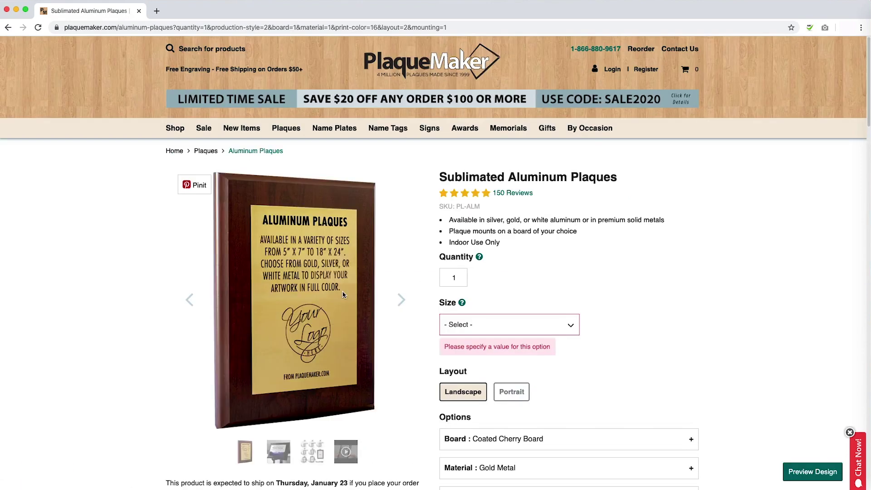
{"action": "key", "text": "super+bracketleft"}
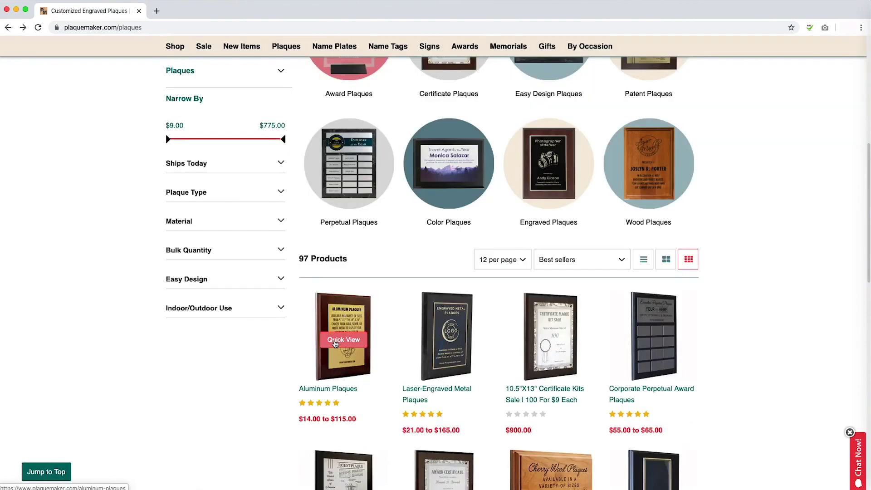
{"action": "left_click", "coordinate": [335, 344]}
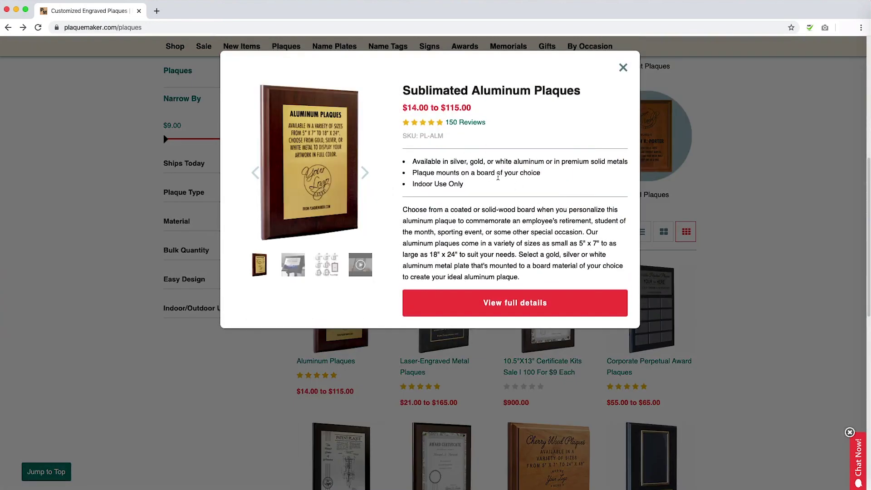
{"action": "left_click", "coordinate": [562, 307]}
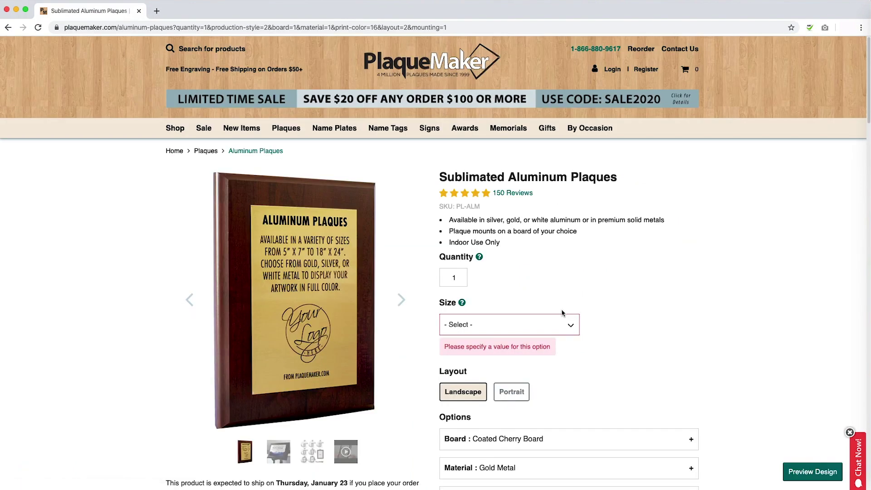
Set quantity to 3, size to 8x10 ($24.00), and choose Portrait layout.
{"action": "scroll", "coordinate": [562, 313], "scroll_direction": "down", "scroll_amount": 1}
{"action": "double_click", "coordinate": [453, 236]}
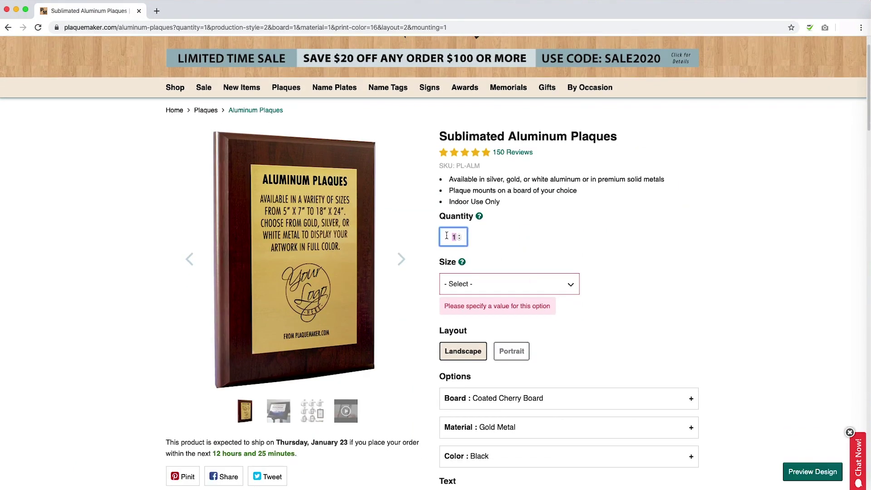
{"action": "type", "text": "3"}
{"action": "left_click", "coordinate": [596, 236]}
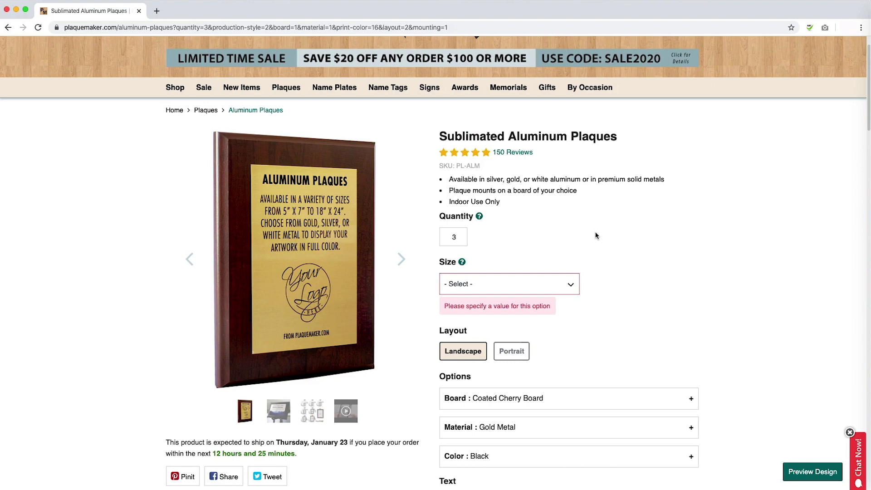
{"action": "left_click", "coordinate": [522, 283]}
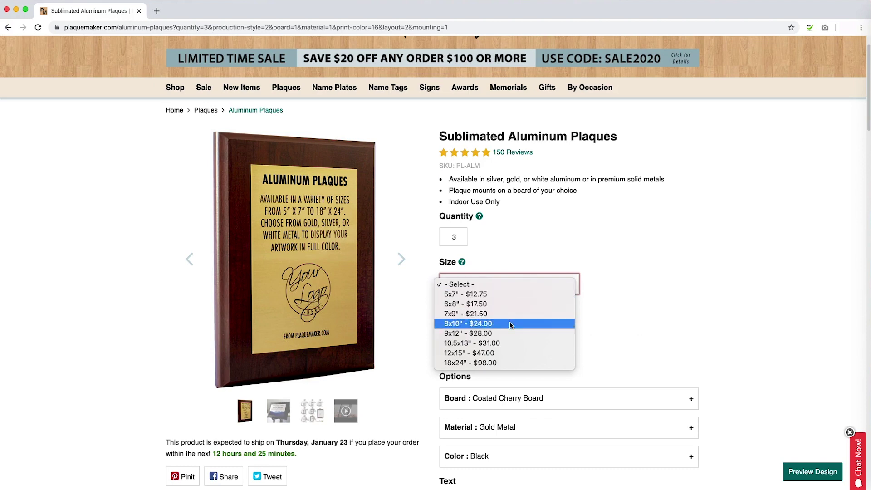
{"action": "left_click", "coordinate": [634, 315]}
{"action": "key", "text": "8"}
{"action": "scroll", "coordinate": [673, 316], "scroll_direction": "down", "scroll_amount": 3}
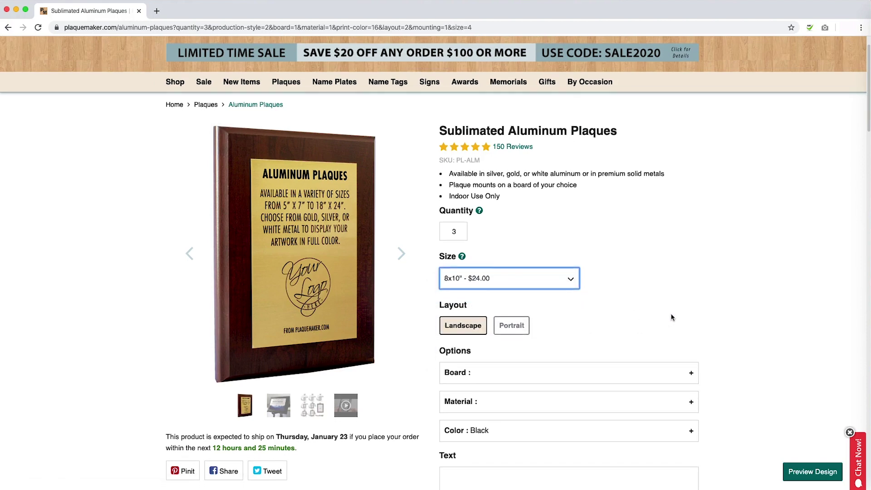
{"action": "left_click", "coordinate": [516, 267]}
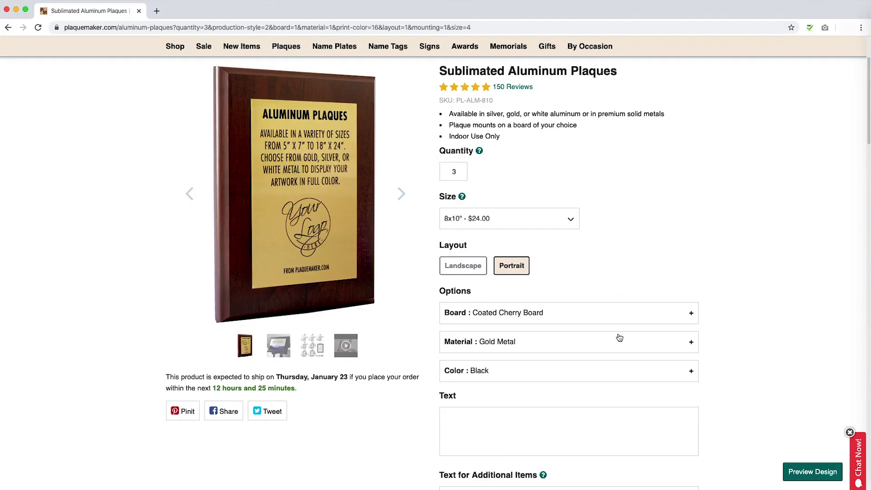
Choose Coated Black Board and change the plate material from Gold Metal to Silver Metal.
{"action": "left_click", "coordinate": [687, 316]}
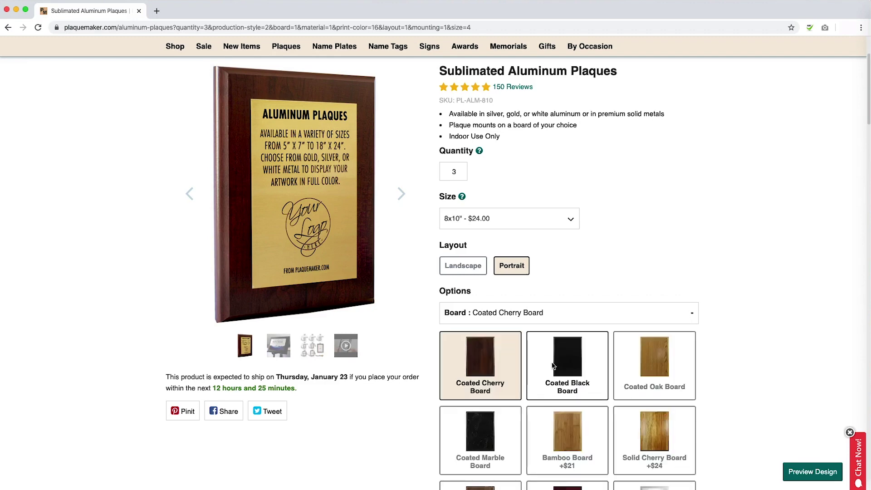
{"action": "key", "text": "Right"}
{"action": "left_click", "coordinate": [686, 317]}
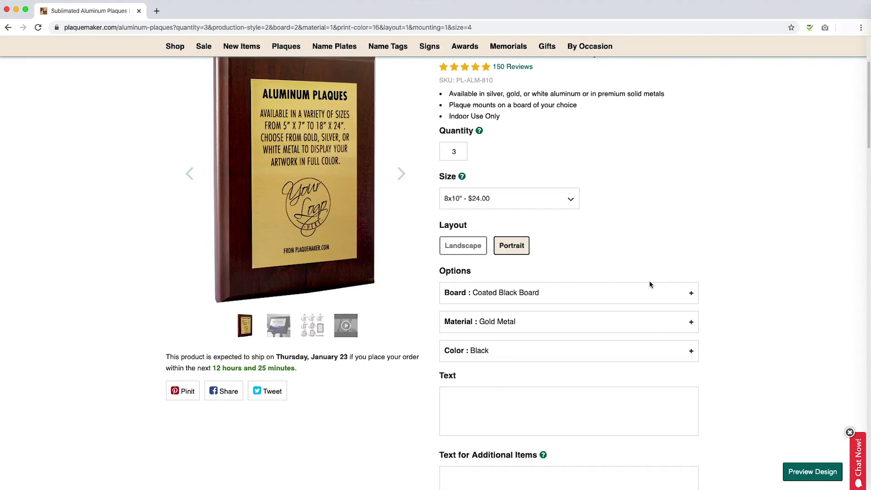
{"action": "left_click", "coordinate": [570, 315]}
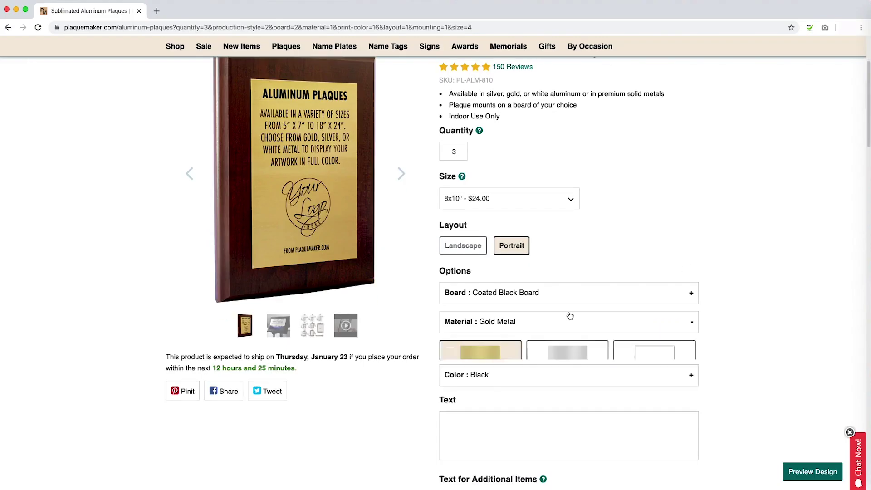
{"action": "scroll", "coordinate": [604, 340], "scroll_direction": "down", "scroll_amount": 2}
{"action": "scroll", "coordinate": [604, 340], "scroll_direction": "down", "scroll_amount": 1}
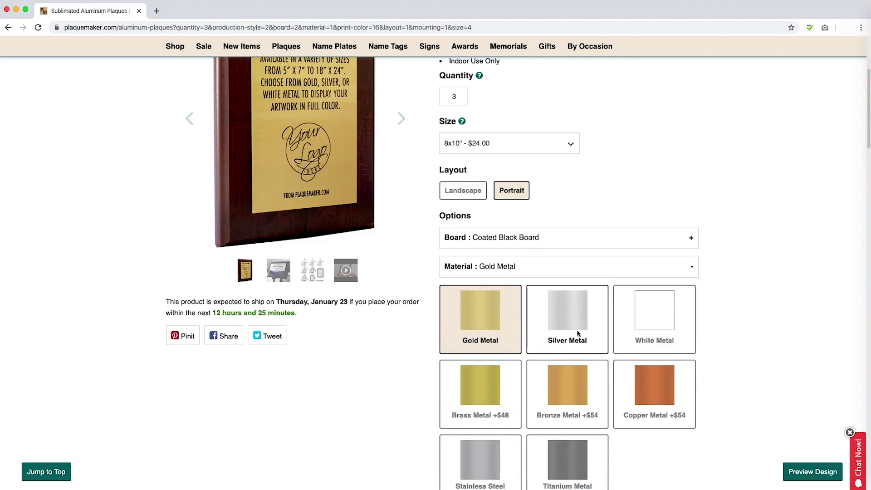
{"action": "left_click", "coordinate": [576, 334]}
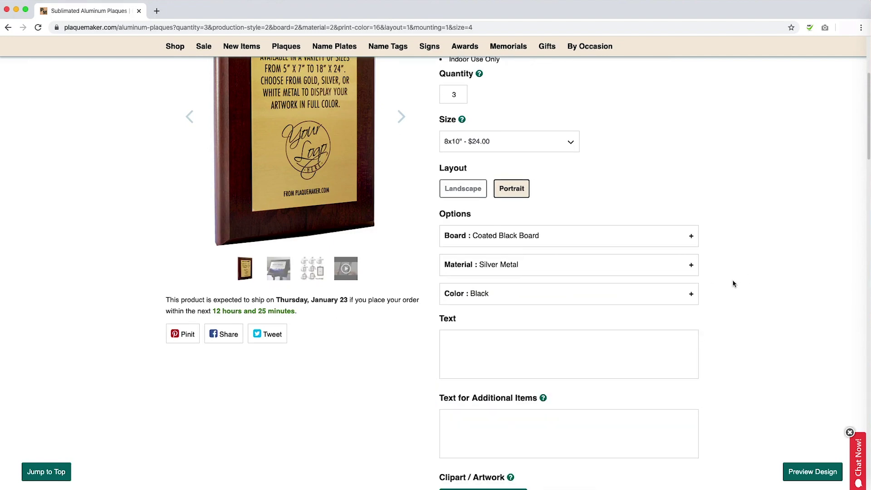
{"action": "left_click", "coordinate": [670, 296]}
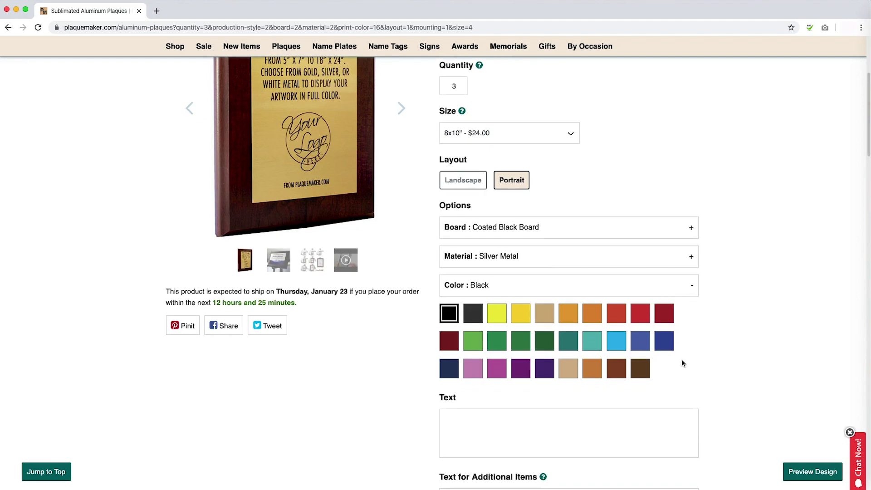
Make the aluminium plaque colour turquoise and switch the stainless steel plaque to UV colour printing.
{"action": "left_click", "coordinate": [592, 341]}
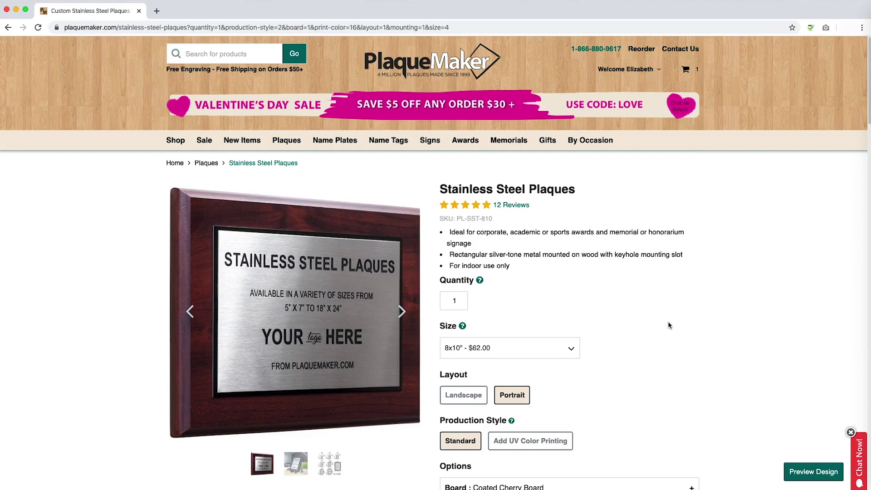
{"action": "scroll", "coordinate": [669, 325], "scroll_direction": "down", "scroll_amount": 5}
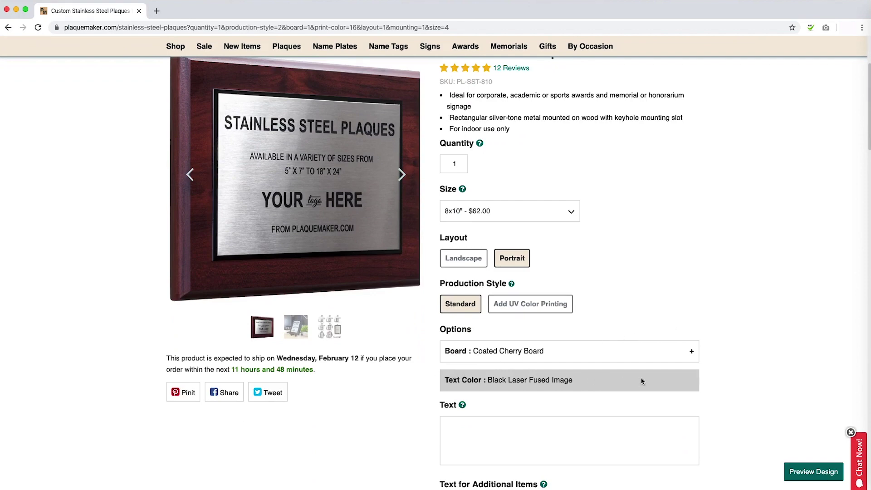
{"action": "left_click", "coordinate": [532, 302]}
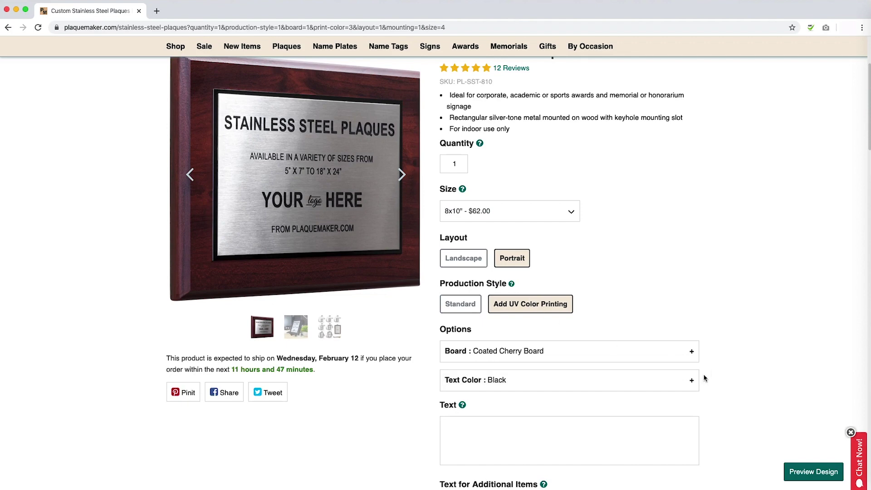
Set the stainless steel plaque's Text Color to Turquoise.
{"action": "left_click", "coordinate": [692, 382]}
{"action": "scroll", "coordinate": [693, 383], "scroll_direction": "down", "scroll_amount": 2}
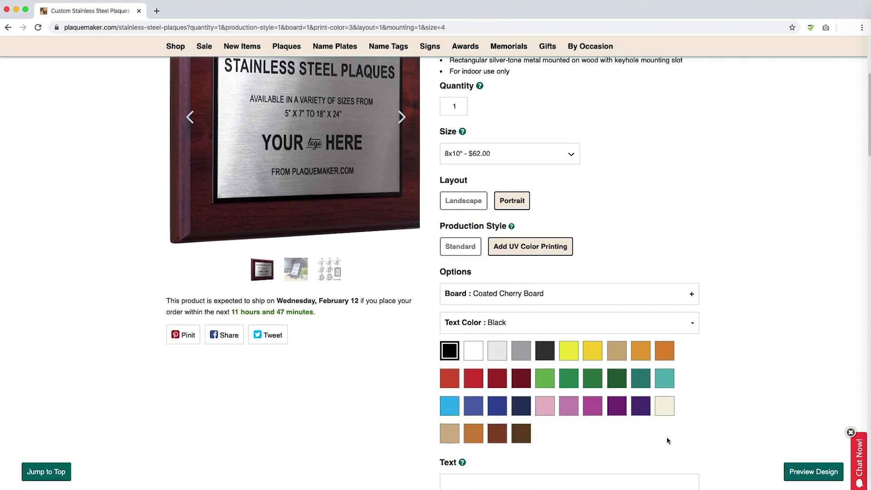
{"action": "left_click", "coordinate": [660, 381]}
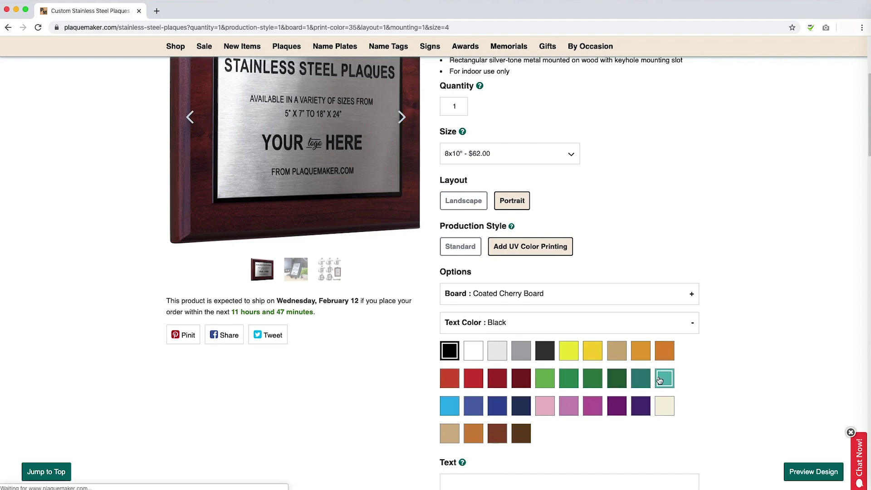
{"action": "left_click", "coordinate": [693, 323]}
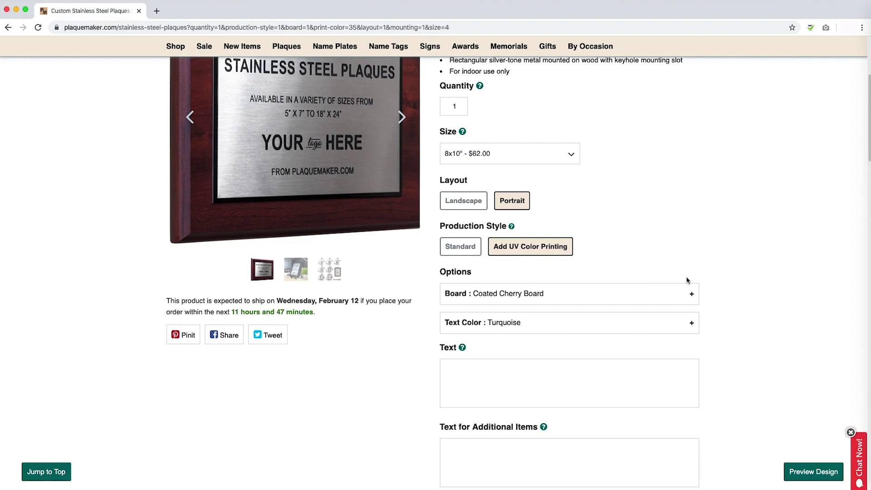
{"action": "left_click", "coordinate": [487, 223]}
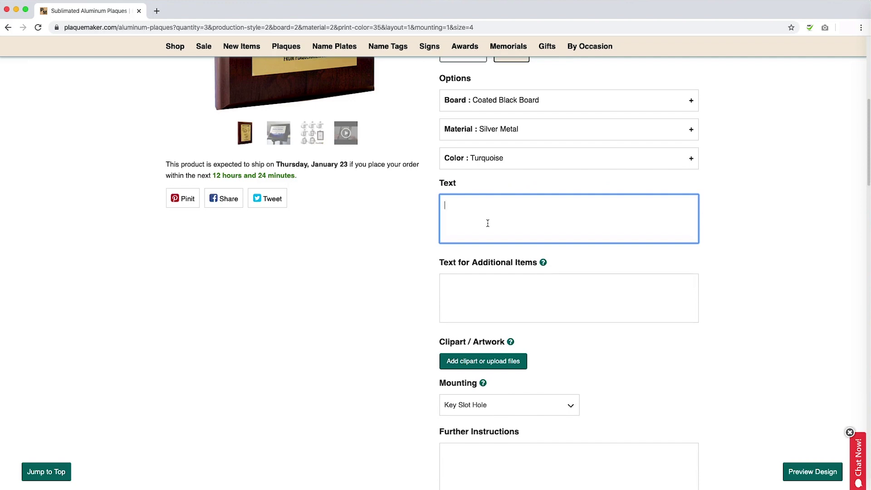
Enter 'Hello from' as main text, plus 'Have a Good Day from' and 'Goodbye from' for additional items.
{"action": "type", "text": "Hello from"}
{"action": "left_click", "coordinate": [445, 285]}
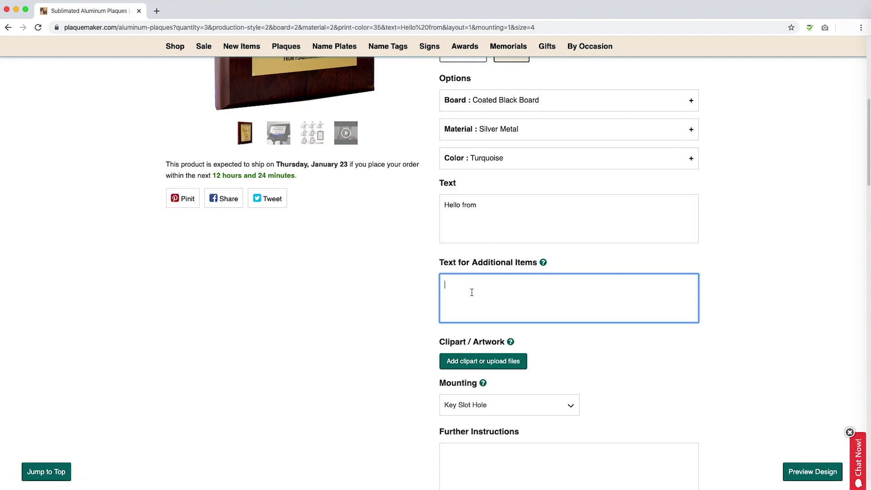
{"action": "type", "text": "Have a Good Day from"}
{"action": "key", "text": "Return"}
{"action": "key", "text": "Return"}
{"action": "type", "text": "Goodby"}
{"action": "key", "text": "BackSpace"}
{"action": "type", "text": "ye from"}
Pick Flower 57 from the Flowers clip-art category as the plaque artwork.
{"action": "left_click", "coordinate": [496, 366]}
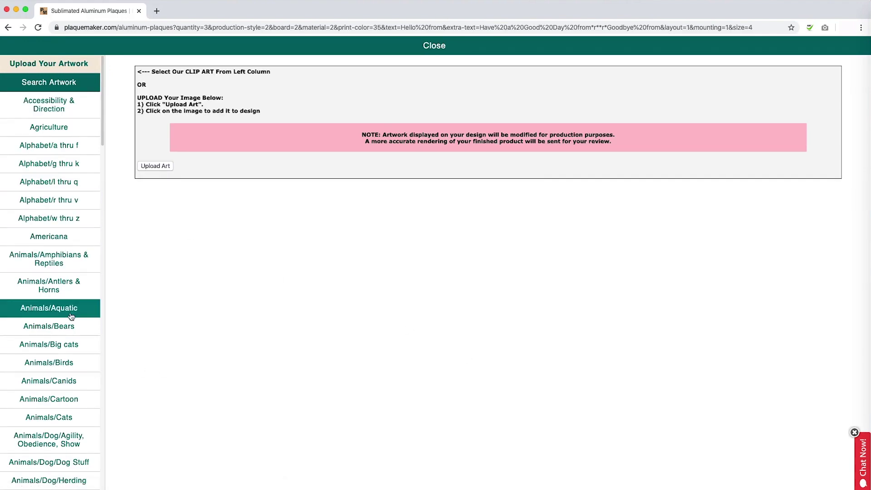
{"action": "scroll", "coordinate": [68, 345], "scroll_direction": "down", "scroll_amount": 4}
{"action": "scroll", "coordinate": [70, 346], "scroll_direction": "down", "scroll_amount": 16}
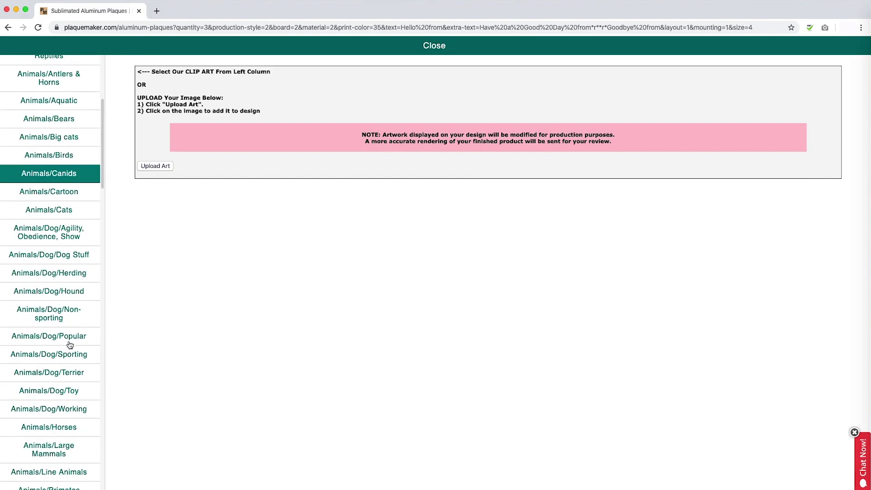
{"action": "scroll", "coordinate": [77, 454], "scroll_direction": "down", "scroll_amount": 4}
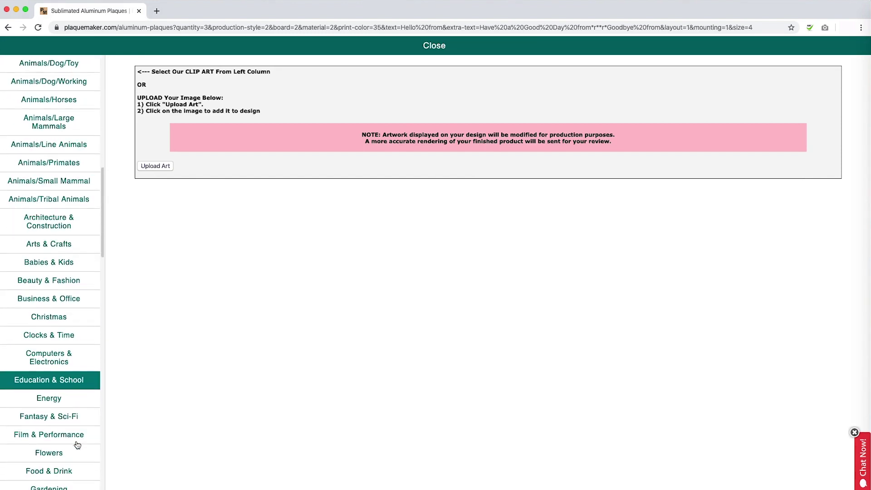
{"action": "left_click", "coordinate": [70, 440]}
{"action": "scroll", "coordinate": [571, 333], "scroll_direction": "down", "scroll_amount": 10}
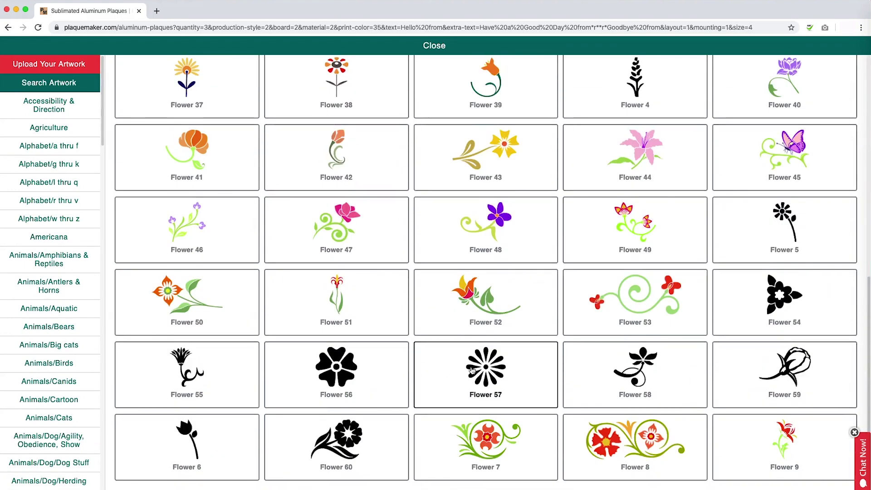
{"action": "left_click", "coordinate": [471, 368]}
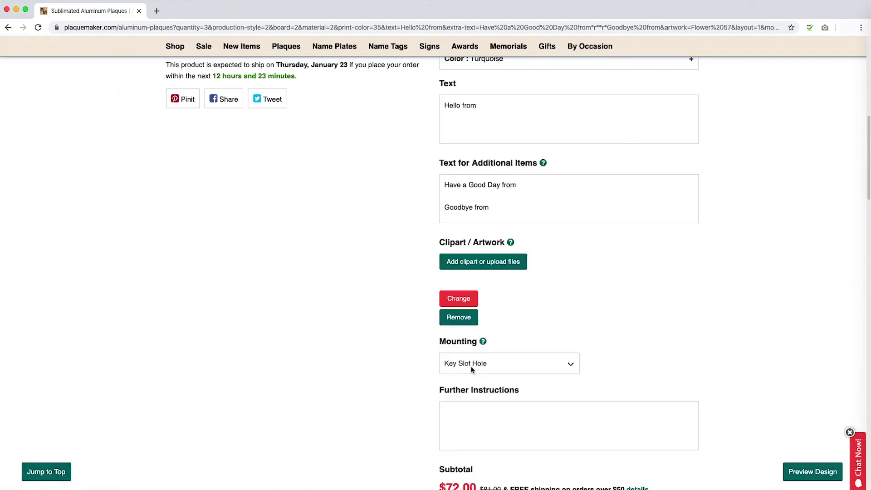
Replace the flower by uploading plaquemaker_logo_black.png as the artwork.
{"action": "left_click", "coordinate": [458, 325]}
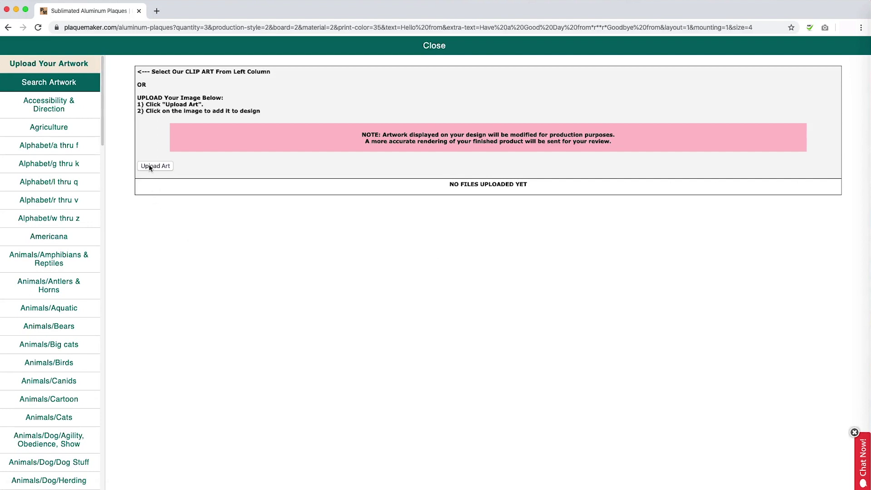
{"action": "left_click", "coordinate": [150, 166]}
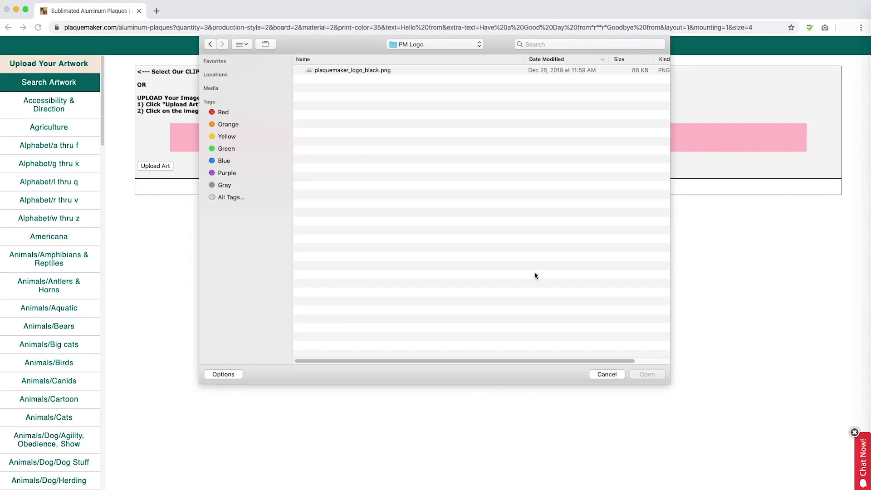
{"action": "left_click", "coordinate": [348, 69]}
{"action": "left_click", "coordinate": [647, 374]}
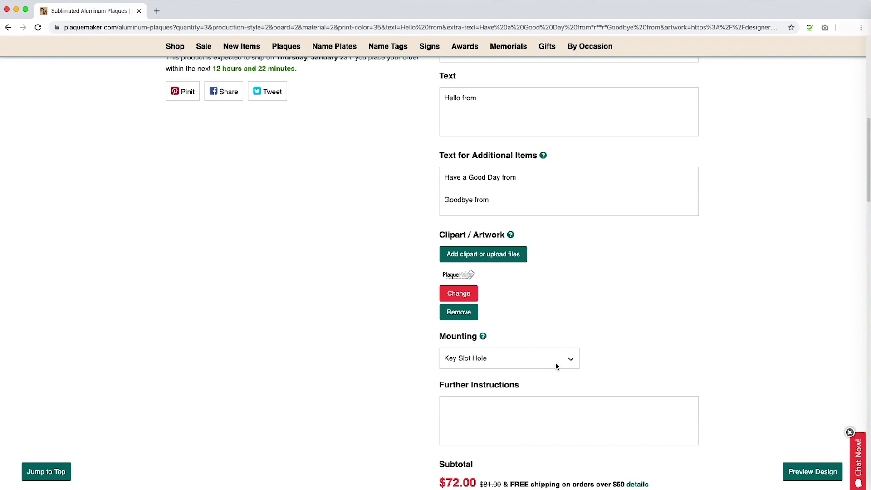
Keep Key Slot Hole mounting, add a note to make "from" smaller, and add to cart.
{"action": "left_click", "coordinate": [565, 360]}
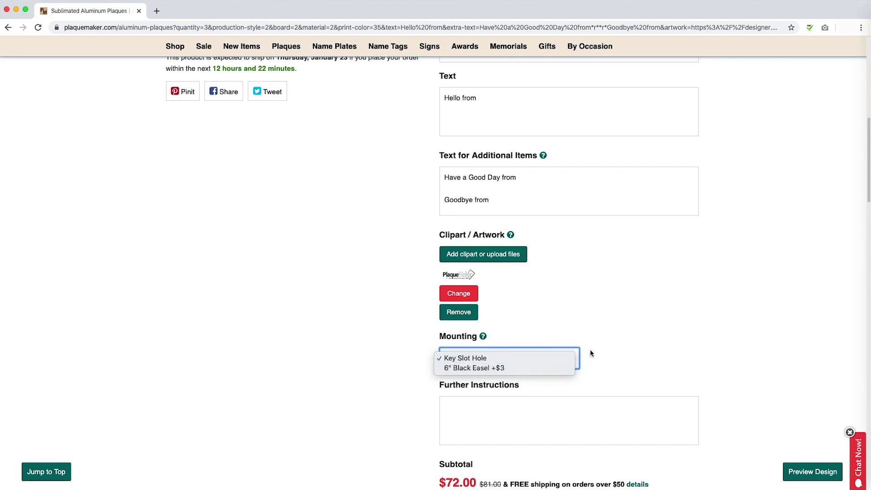
{"action": "scroll", "coordinate": [600, 348], "scroll_direction": "down", "scroll_amount": 3}
{"action": "left_click", "coordinate": [461, 342]}
{"action": "type", "text": "Please "}
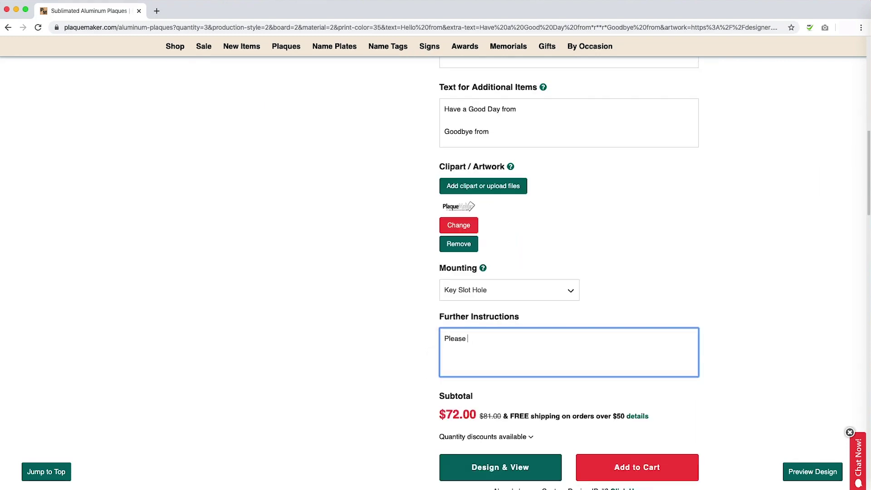
{"action": "type", "text": "reduce the size of \"from\" on the p"}
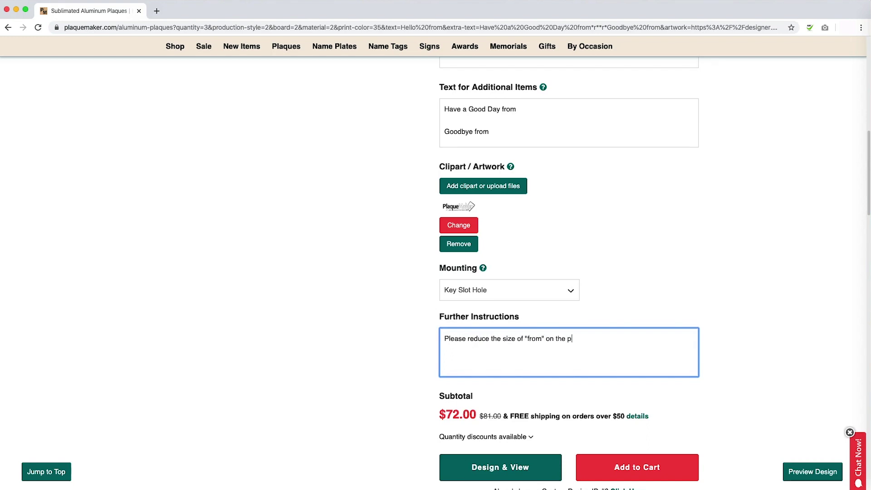
{"action": "type", "text": "laque to be smaller than the rest of the text."}
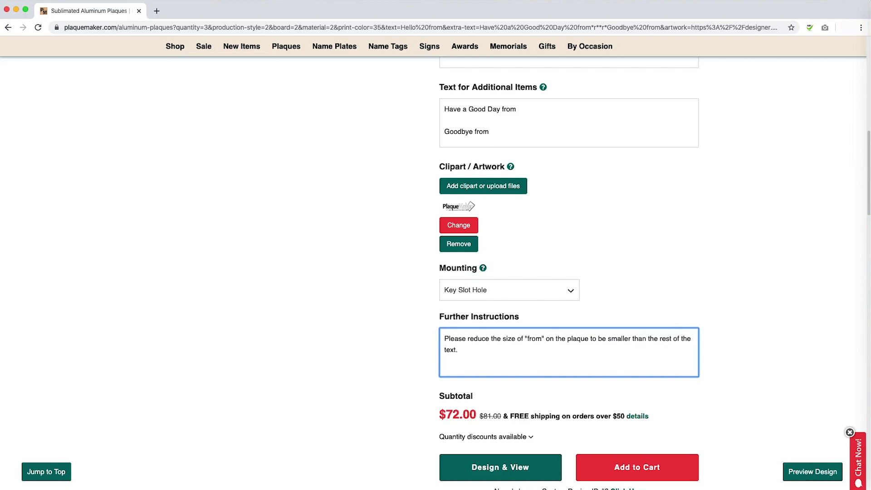
{"action": "left_click", "coordinate": [657, 467]}
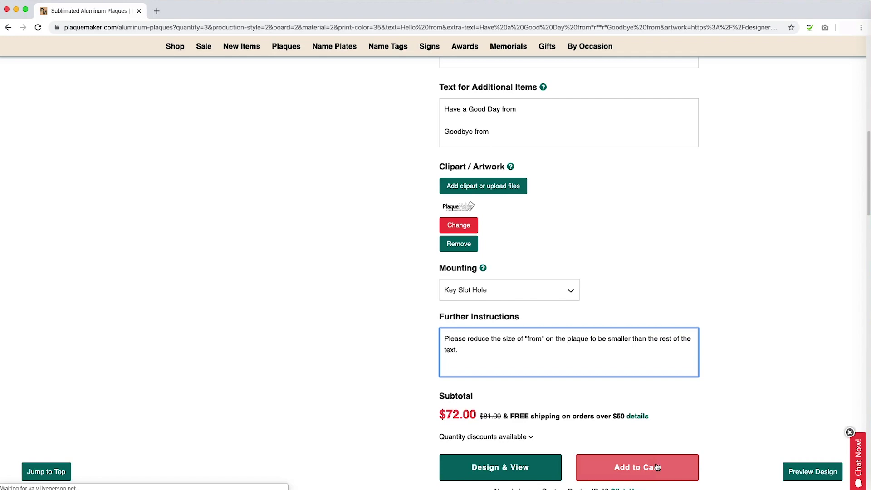
{"action": "left_click", "coordinate": [657, 467]}
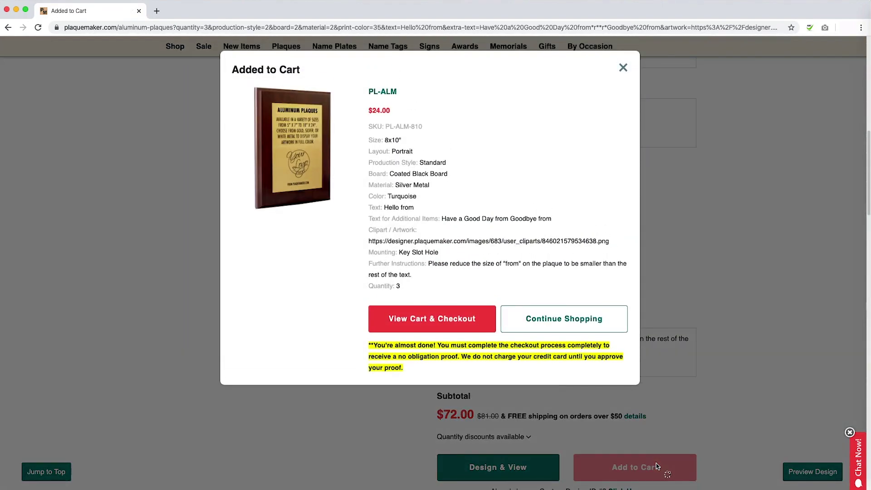
Dismiss the Added to Cart notice with Continue Shopping and open Design & View.
{"action": "left_click", "coordinate": [657, 466]}
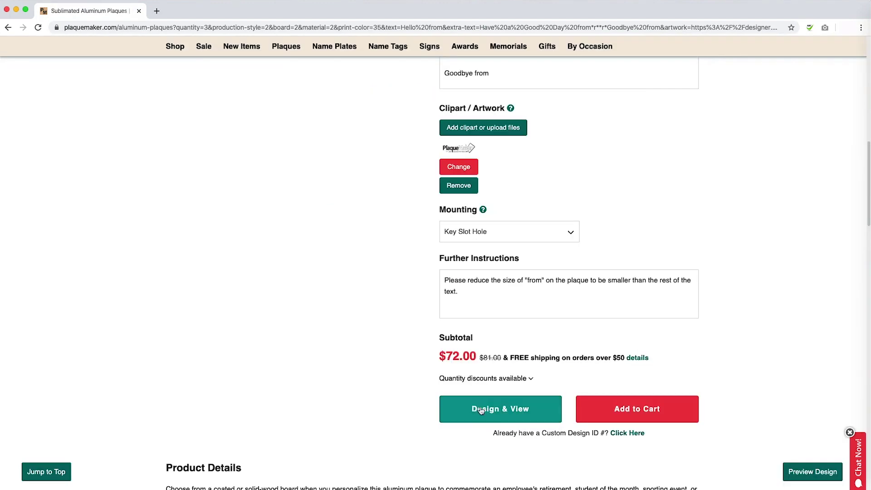
{"action": "left_click", "coordinate": [498, 402]}
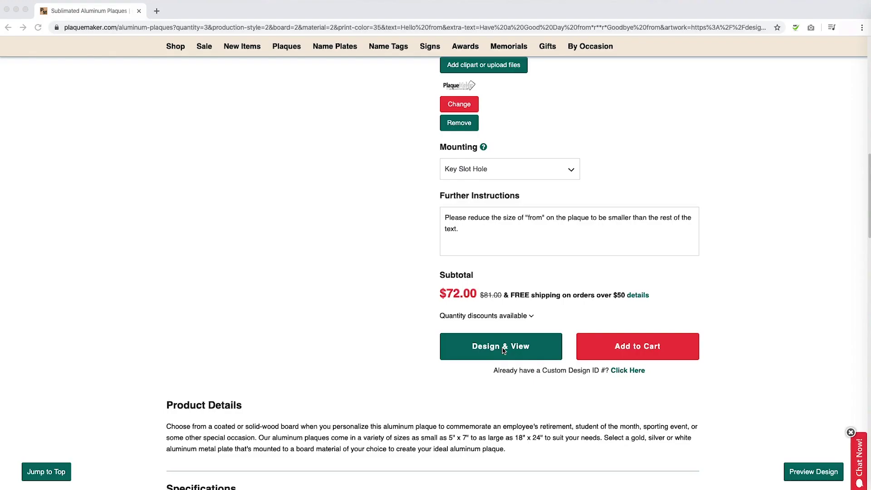
Launch the online designer showing the silver plaque with the logo above 'Hello from'.
{"action": "left_click", "coordinate": [503, 350]}
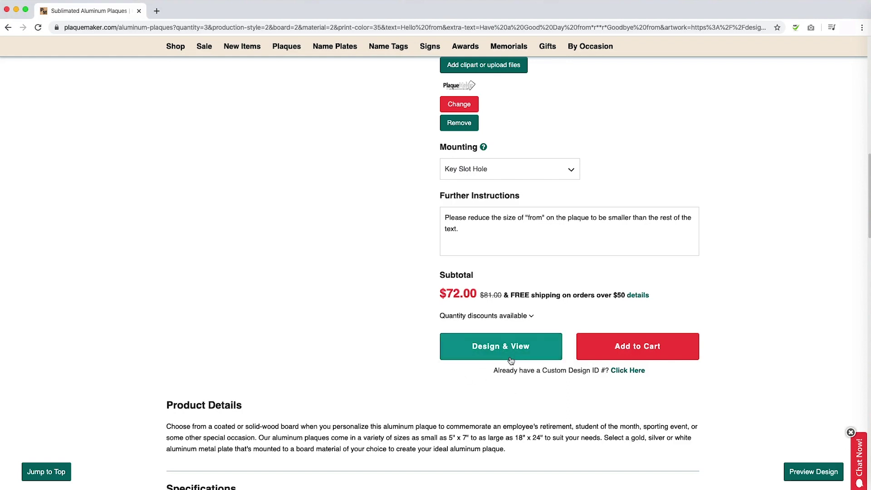
{"action": "left_click", "coordinate": [507, 354]}
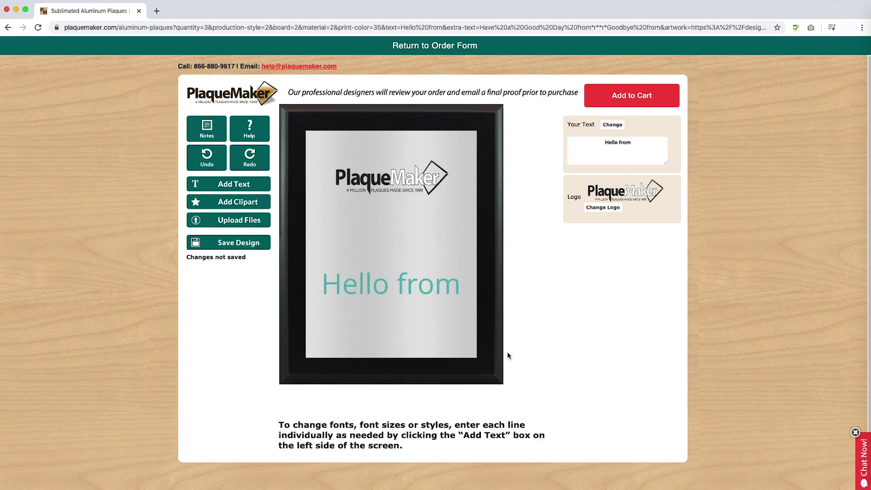
Drag the logo from the top to just below 'Hello from' and resize it.
{"action": "left_click", "coordinate": [394, 186]}
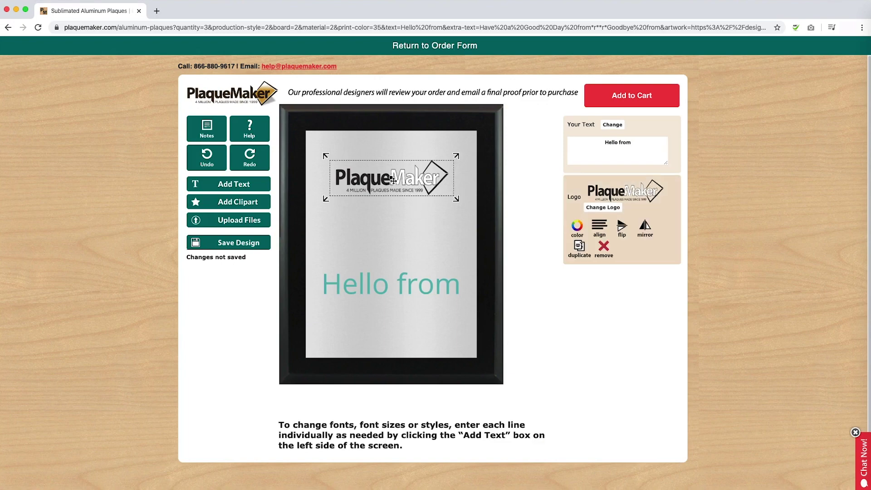
{"action": "mouse_move", "coordinate": [394, 182]}
{"action": "left_mouse_down"}
{"action": "mouse_move", "coordinate": [402, 190]}
{"action": "mouse_move", "coordinate": [393, 171]}
{"action": "left_mouse_up"}
{"action": "left_click_drag", "start_coordinate": [470, 201], "coordinate": [435, 182]}
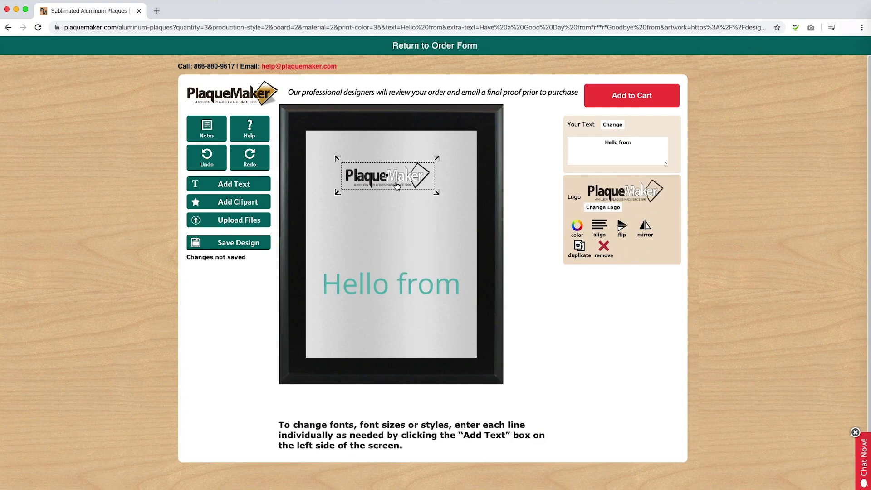
{"action": "left_click_drag", "start_coordinate": [397, 186], "coordinate": [393, 338]}
{"action": "left_click_drag", "start_coordinate": [437, 308], "coordinate": [450, 301]}
{"action": "left_click_drag", "start_coordinate": [400, 326], "coordinate": [402, 329]}
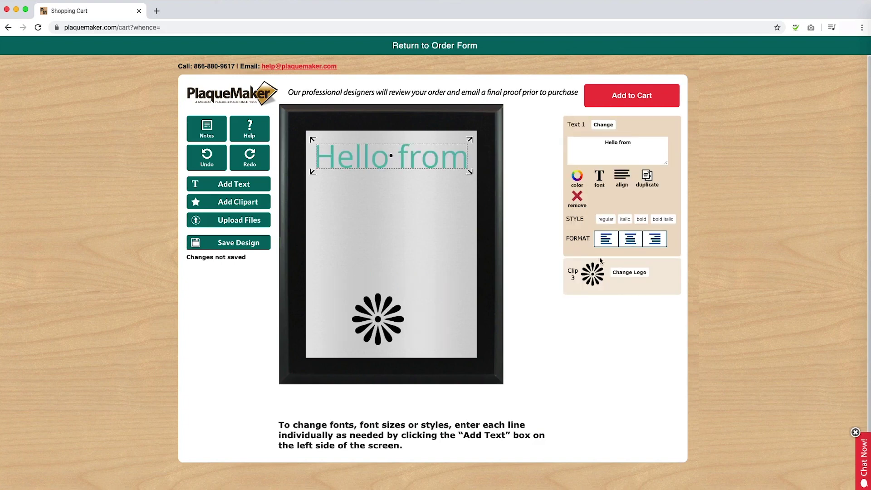
Colour the flower clip-art (Clip 3) purple and centre it horizontally on the plaque.
{"action": "left_click", "coordinate": [593, 275]}
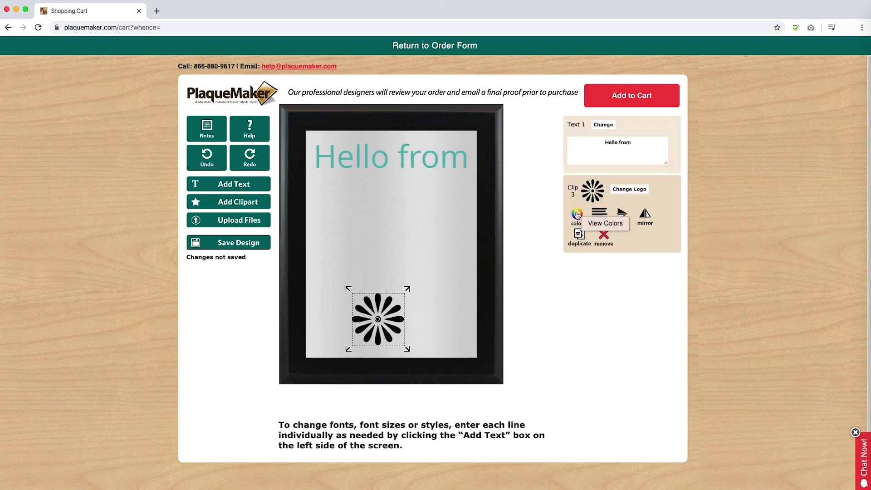
{"action": "left_click", "coordinate": [577, 214]}
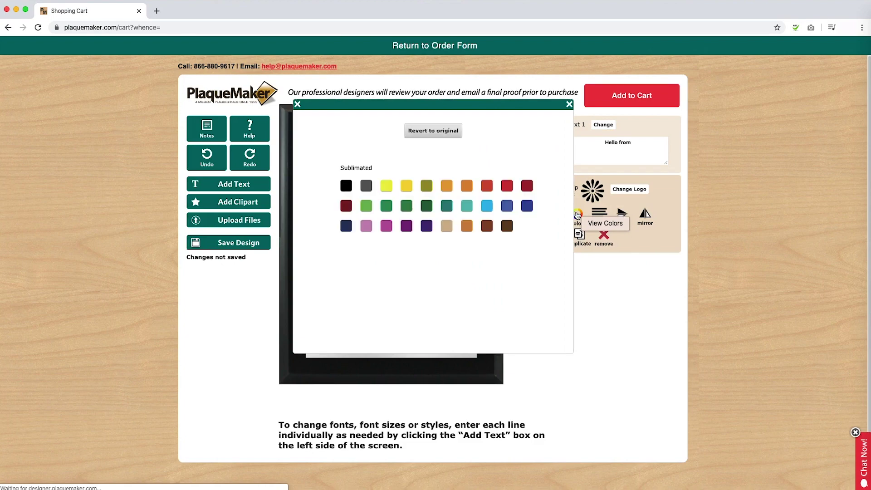
{"action": "left_click", "coordinate": [402, 227]}
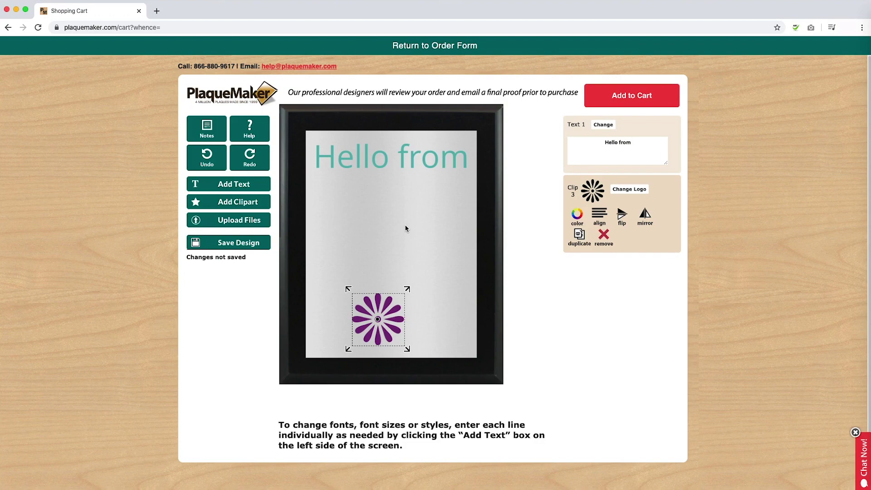
{"action": "left_click", "coordinate": [605, 218]}
{"action": "left_click", "coordinate": [417, 149]}
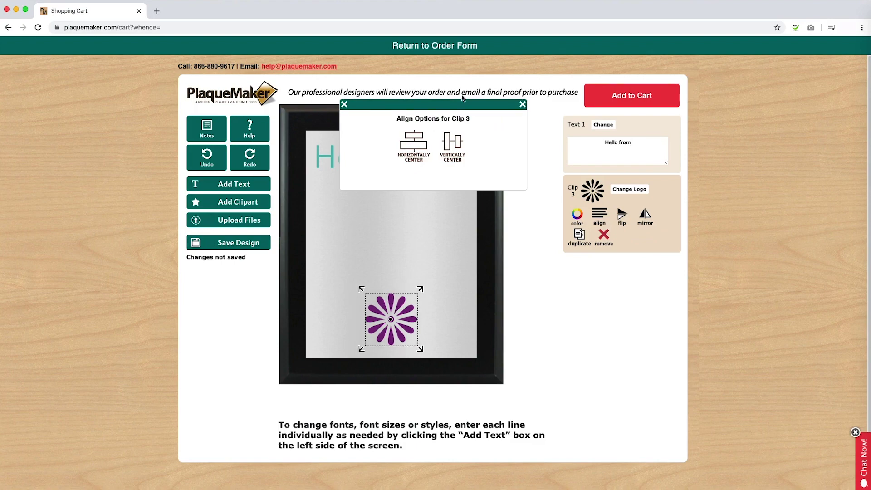
{"action": "left_click", "coordinate": [345, 105]}
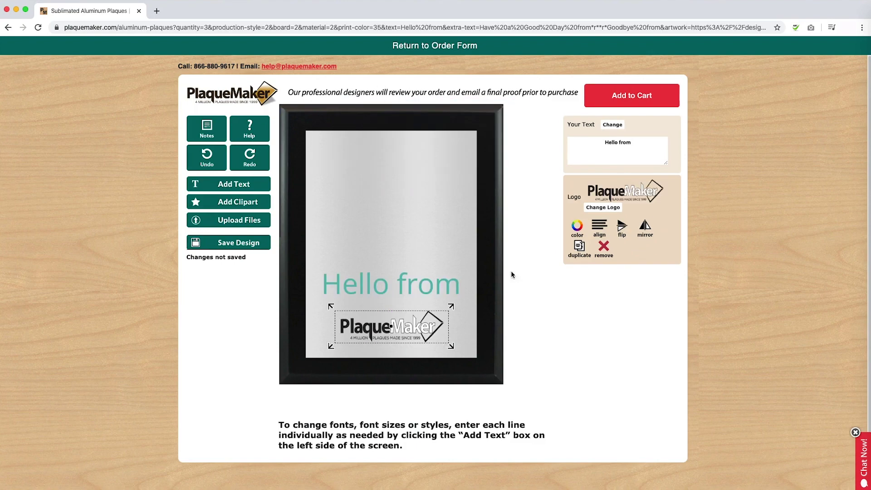
Flip the logo vertically and mirror it horizontally, restoring it after each.
{"action": "left_click", "coordinate": [625, 228]}
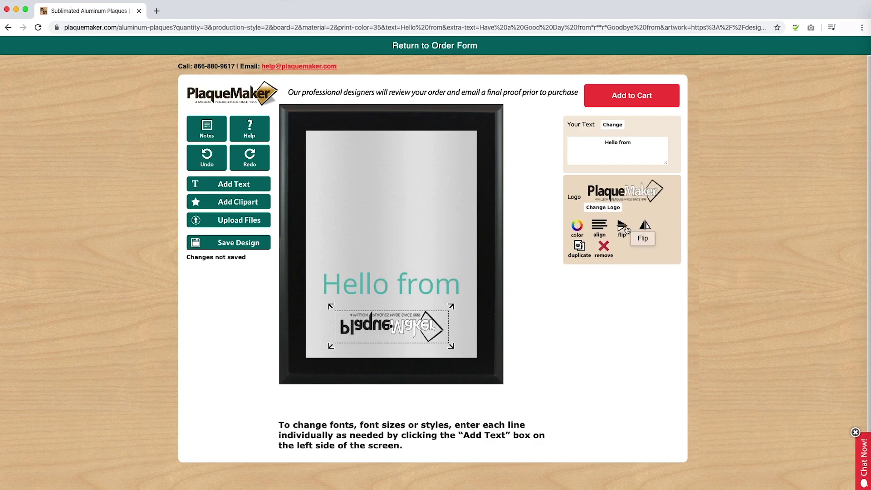
{"action": "left_click", "coordinate": [626, 229]}
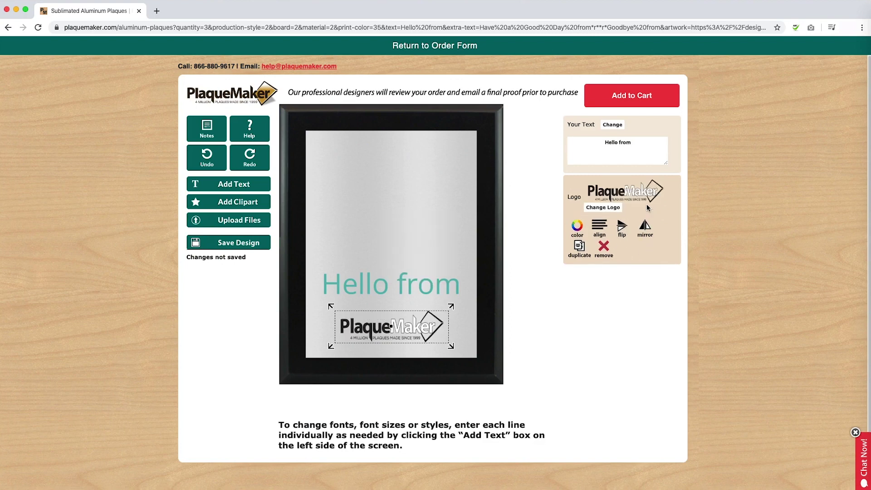
{"action": "left_click", "coordinate": [645, 227]}
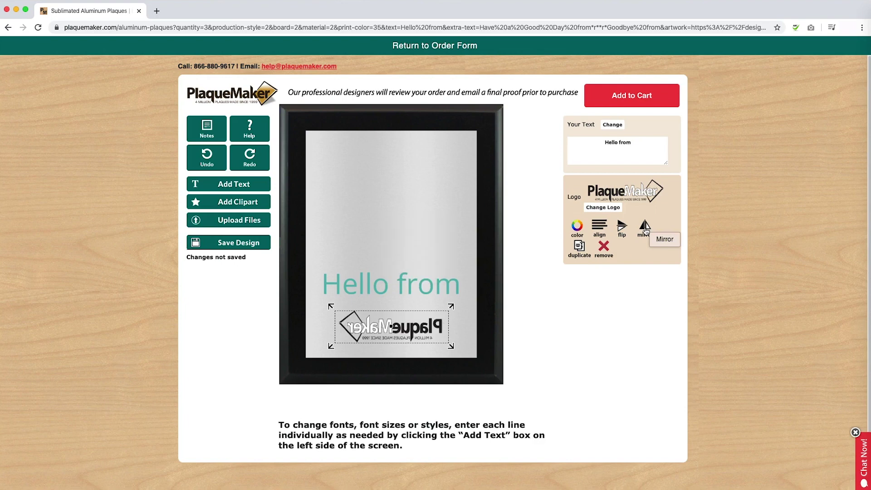
{"action": "left_click", "coordinate": [648, 232]}
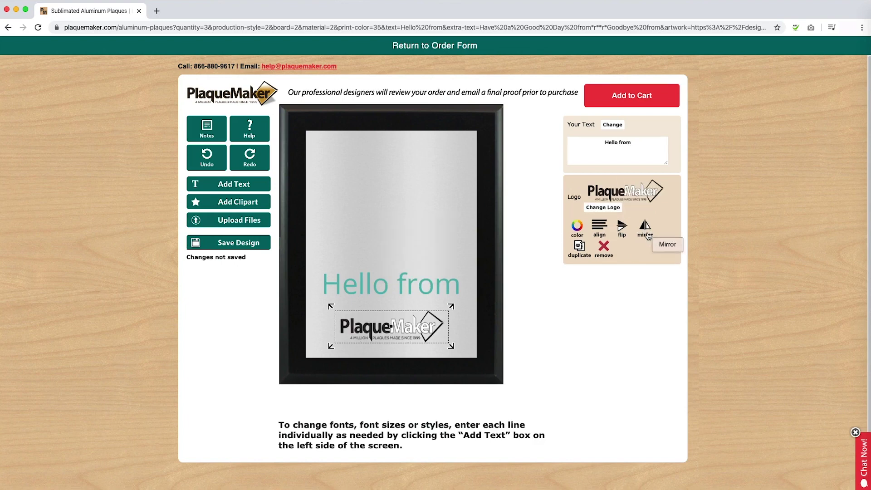
Duplicate the logo, move the copy above 'Hello from', then delete it and reselect the logo.
{"action": "left_click", "coordinate": [579, 248]}
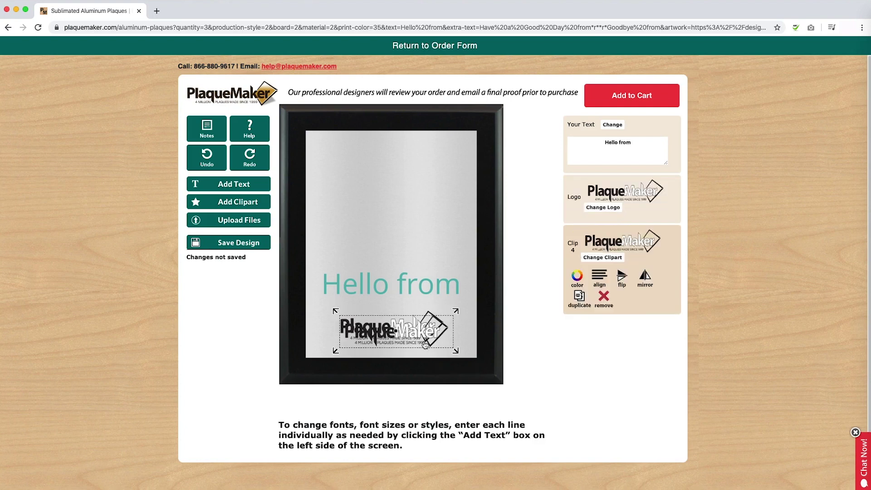
{"action": "left_click_drag", "start_coordinate": [423, 333], "coordinate": [417, 223]}
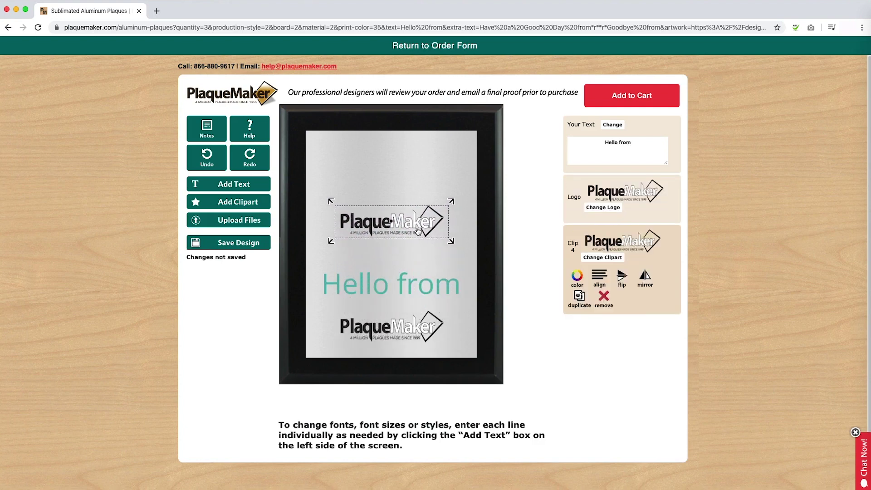
{"action": "left_click", "coordinate": [604, 305]}
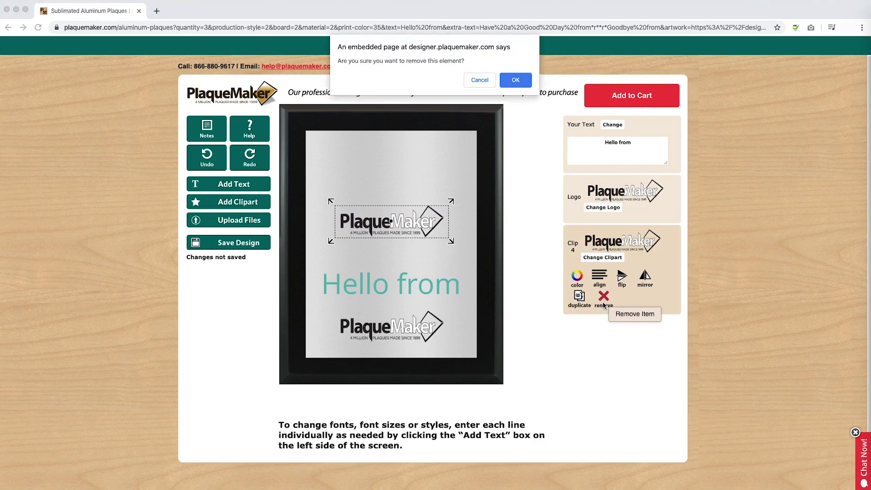
{"action": "left_click", "coordinate": [519, 83]}
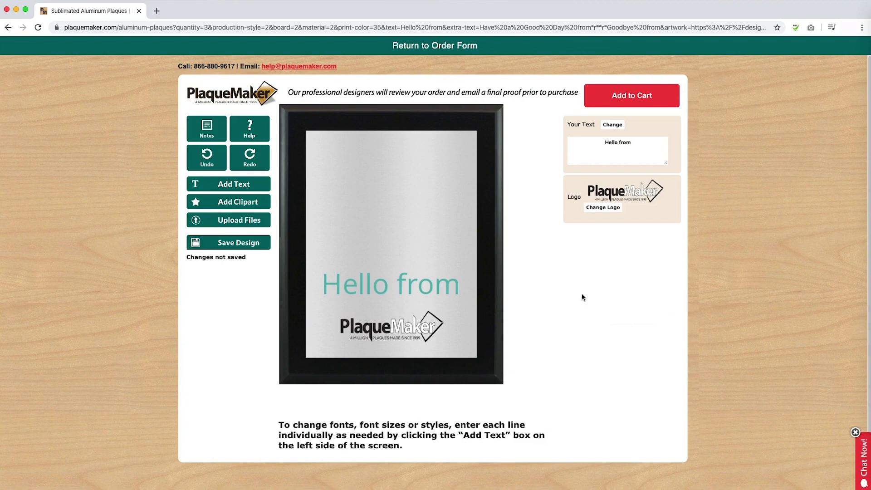
{"action": "left_click", "coordinate": [367, 329]}
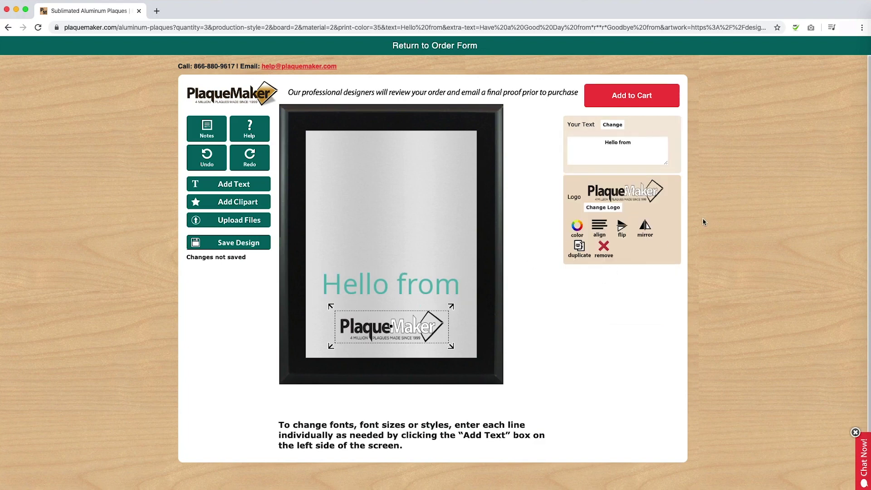
Replace the old text with a new 'Hello from' text line broken onto two lines.
{"action": "left_click", "coordinate": [619, 143]}
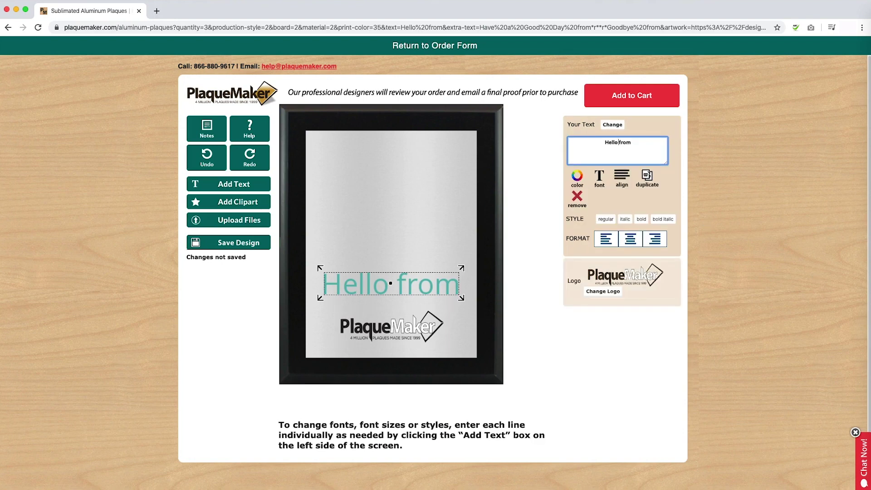
{"action": "key", "text": "Delete"}
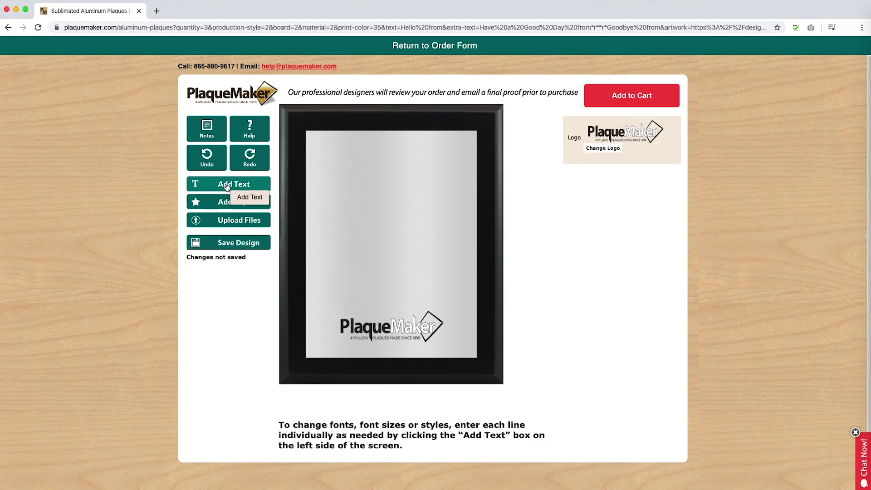
{"action": "left_click", "coordinate": [229, 184]}
{"action": "left_click", "coordinate": [593, 144]}
{"action": "triple_click", "coordinate": [593, 143]}
{"action": "type", "text": "H"}
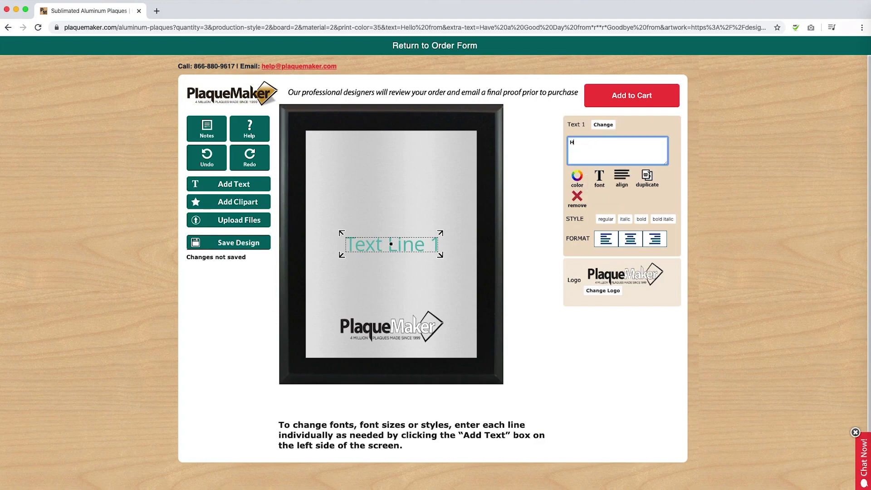
{"action": "type", "text": "ello from"}
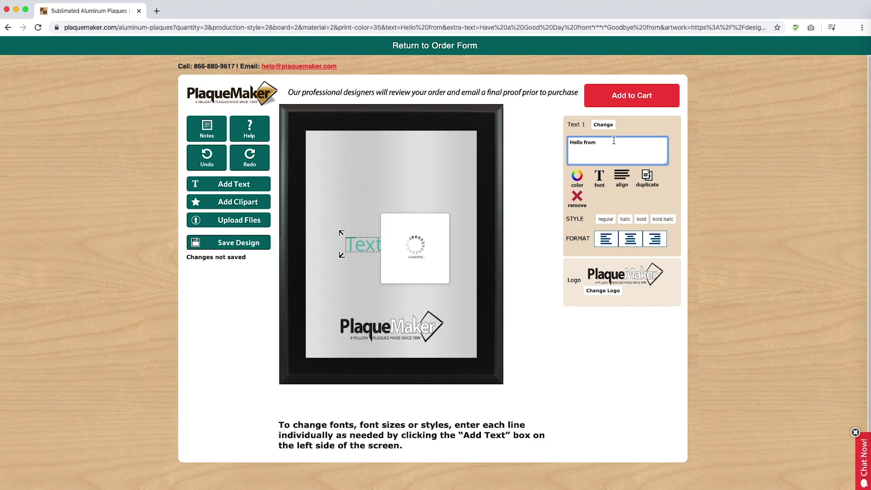
{"action": "left_click", "coordinate": [584, 143]}
{"action": "key", "text": "Return"}
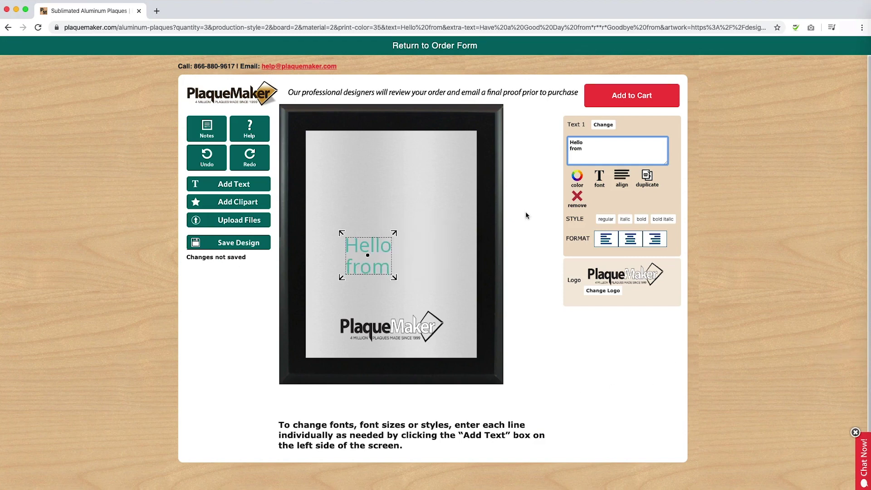
Colour the new text turquoise and apply a script font.
{"action": "left_click", "coordinate": [580, 178]}
{"action": "left_click", "coordinate": [457, 150]}
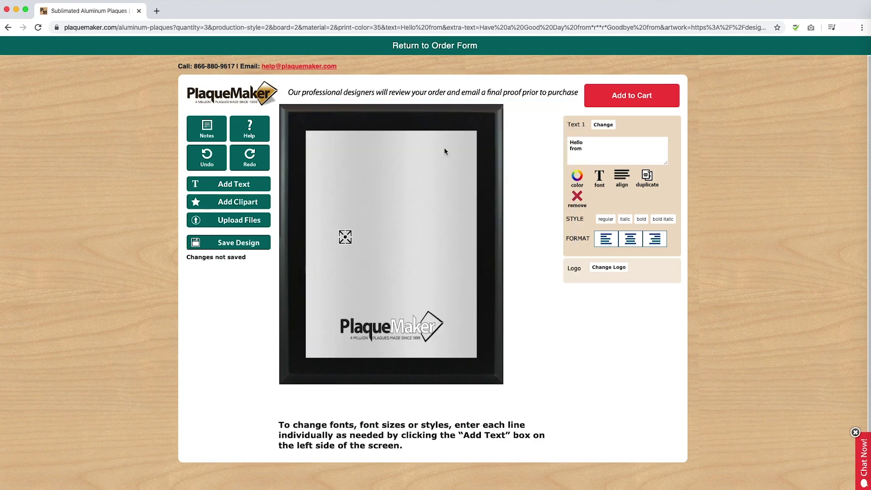
{"action": "left_click", "coordinate": [600, 186]}
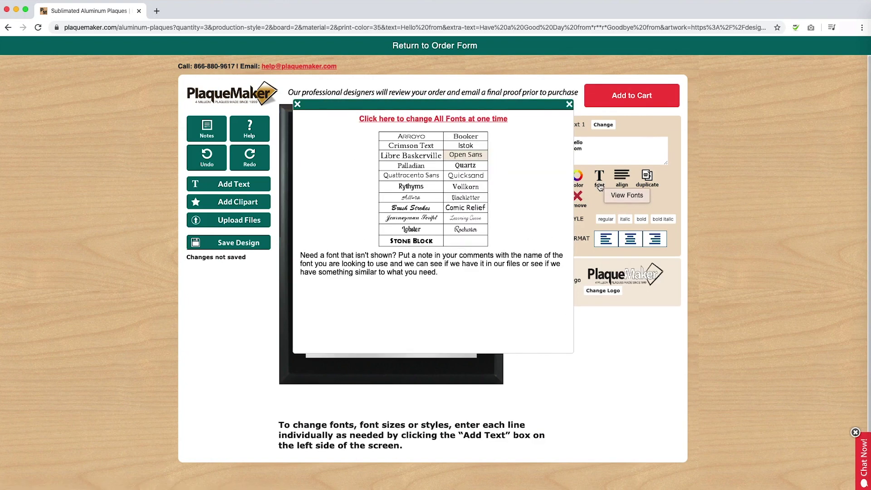
{"action": "left_click", "coordinate": [414, 197]}
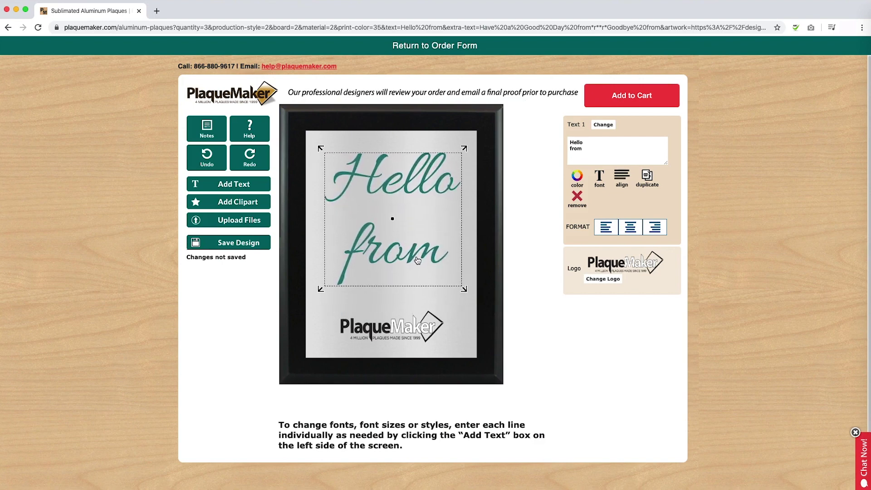
Centre the first text line horizontally and delete 'from' from it.
{"action": "left_click", "coordinate": [623, 180]}
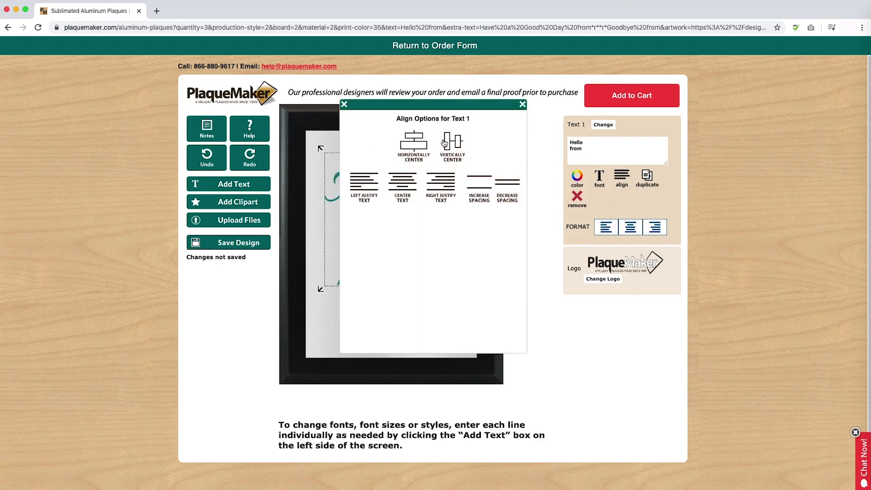
{"action": "left_click", "coordinate": [414, 141]}
{"action": "left_click_drag", "start_coordinate": [631, 150], "coordinate": [551, 151]}
{"action": "key", "text": "BackSpace"}
Add a second text line reading 'from' and centre it horizontally.
{"action": "left_click", "coordinate": [227, 187]}
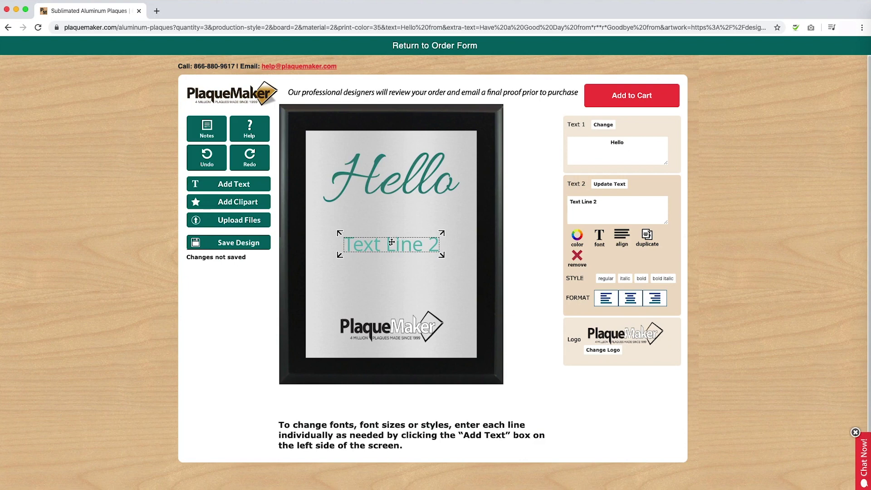
{"action": "triple_click", "coordinate": [607, 205]}
{"action": "type", "text": "from"}
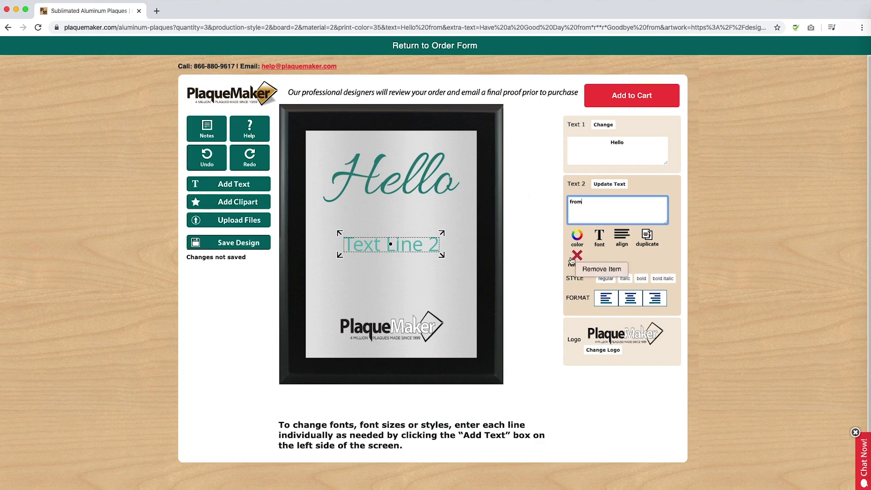
{"action": "left_click", "coordinate": [629, 237]}
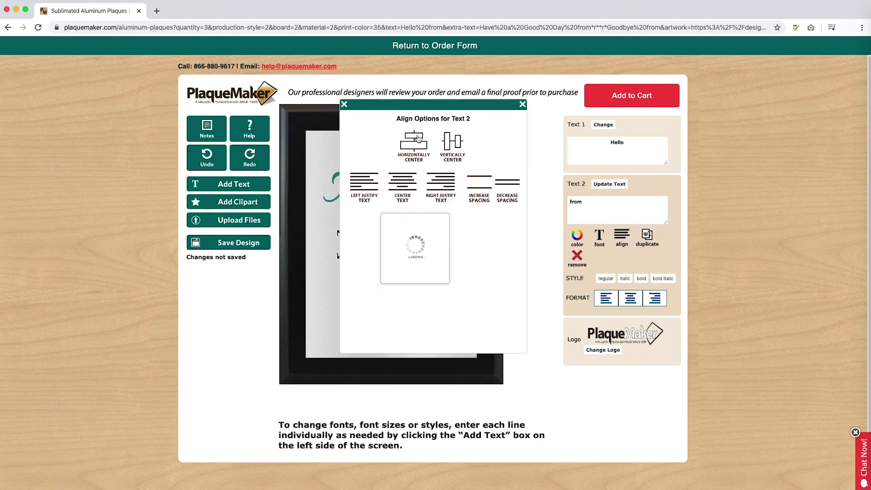
{"action": "left_click", "coordinate": [576, 236]}
Make 'from' purple in a serif font and enlarge it.
{"action": "left_click", "coordinate": [576, 236]}
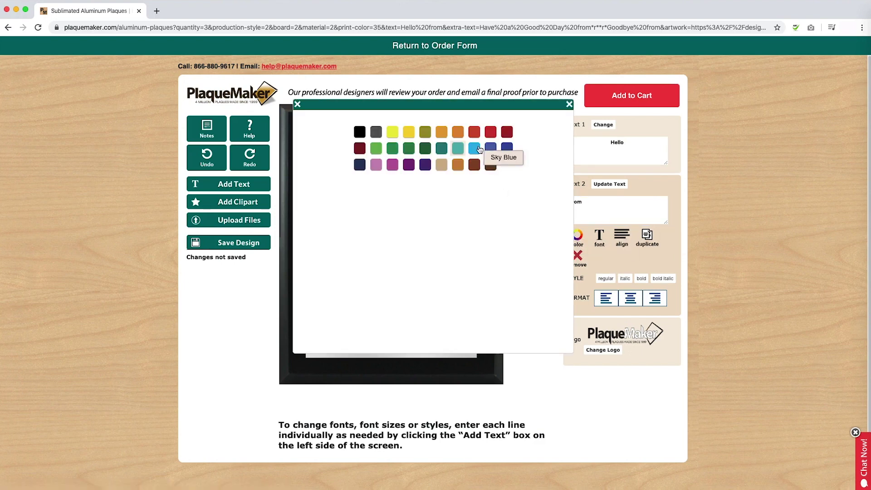
{"action": "left_click", "coordinate": [406, 169]}
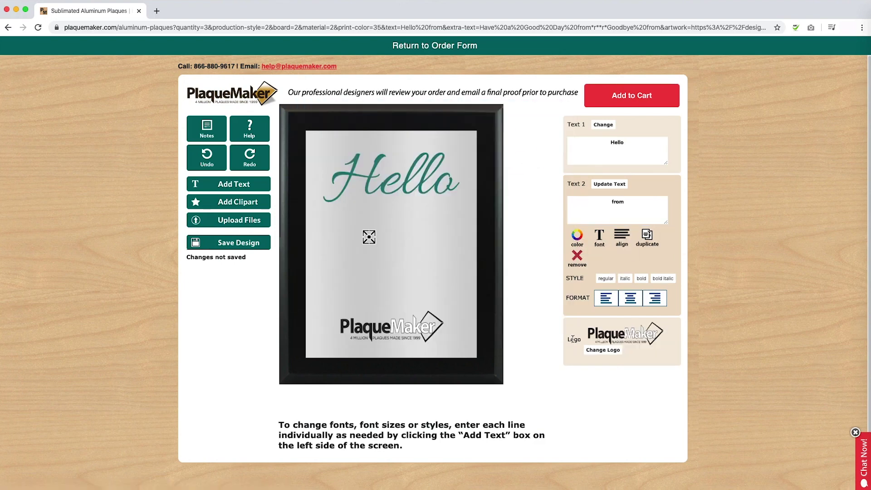
{"action": "left_click", "coordinate": [601, 237]}
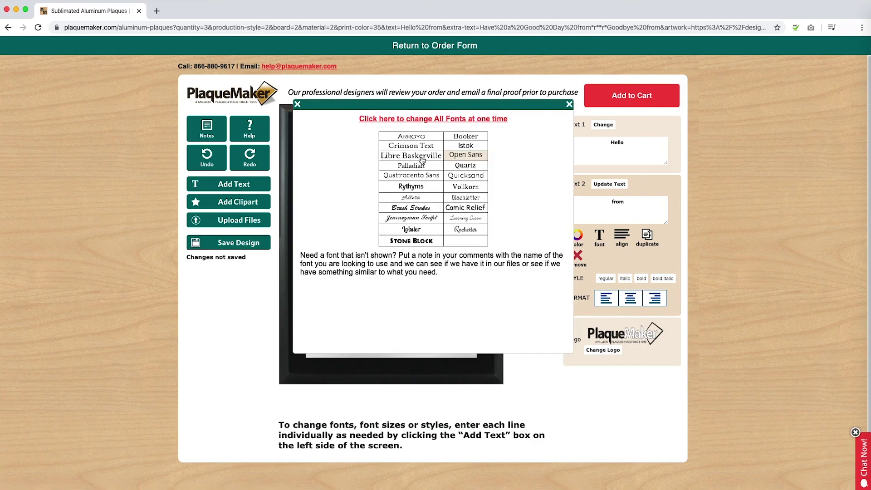
{"action": "left_click", "coordinate": [419, 148]}
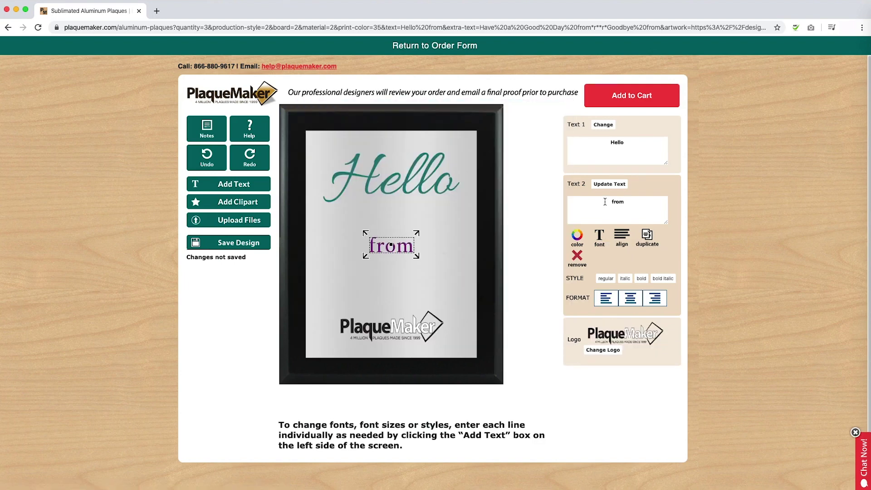
{"action": "left_click_drag", "start_coordinate": [416, 256], "coordinate": [440, 265]}
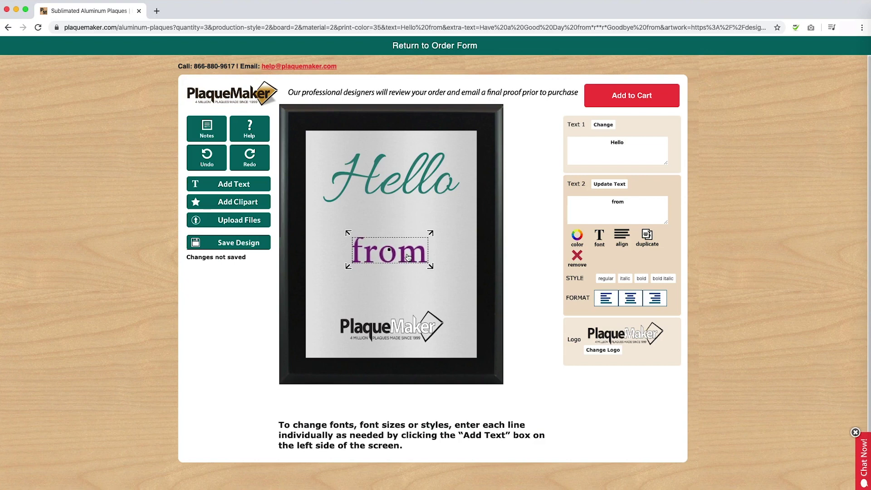
{"action": "left_click", "coordinate": [388, 188]}
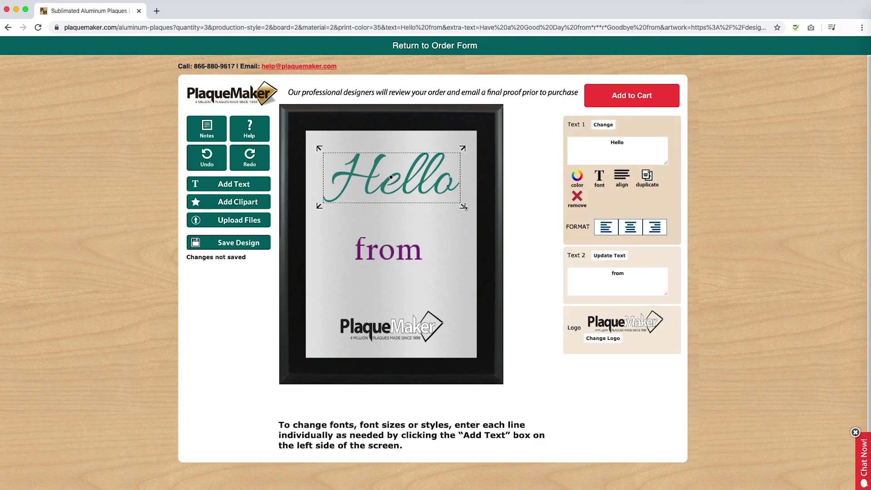
Apply the Rochester font to 'Hello' and move the logo up.
{"action": "left_click", "coordinate": [603, 185]}
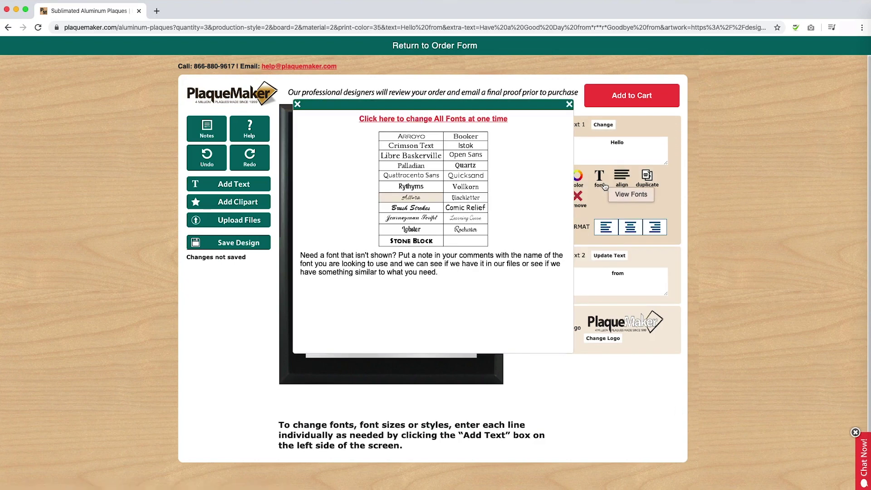
{"action": "left_click", "coordinate": [472, 230]}
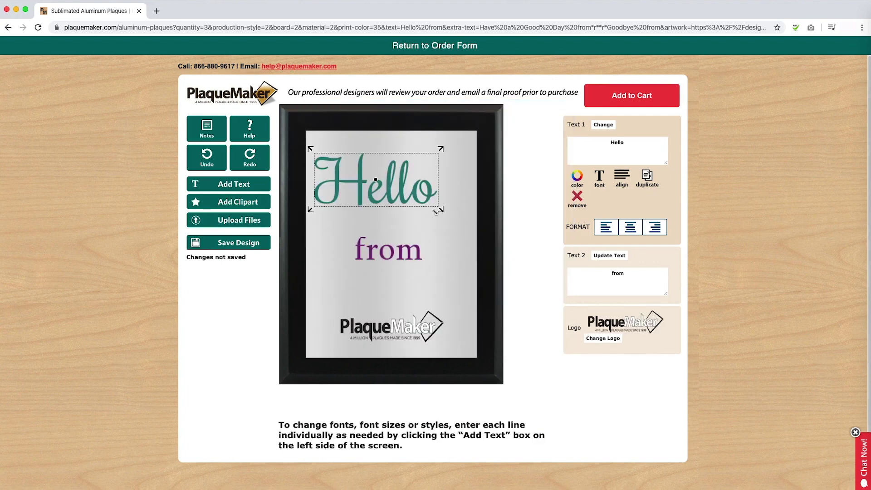
{"action": "left_click", "coordinate": [388, 249]}
{"action": "left_click", "coordinate": [397, 338]}
{"action": "left_click_drag", "start_coordinate": [397, 338], "coordinate": [385, 300]}
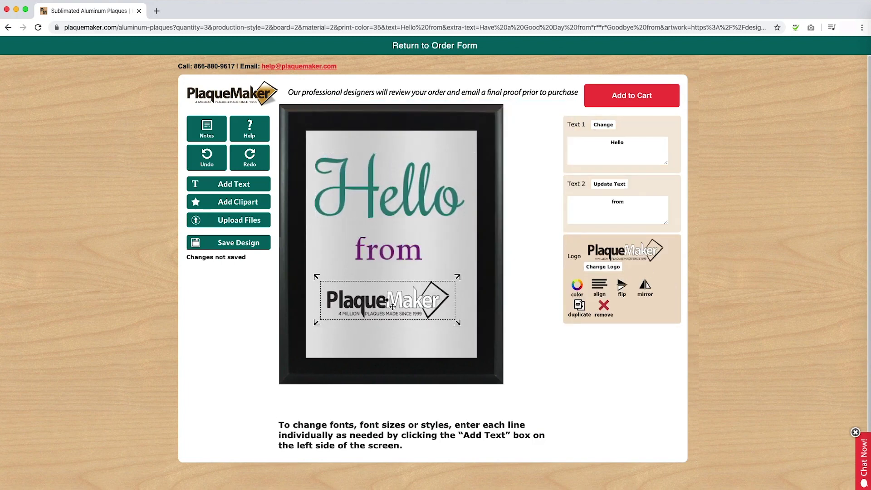
Make 'from' italic and enlarge it.
{"action": "left_click", "coordinate": [412, 252]}
{"action": "left_click", "coordinate": [625, 278]}
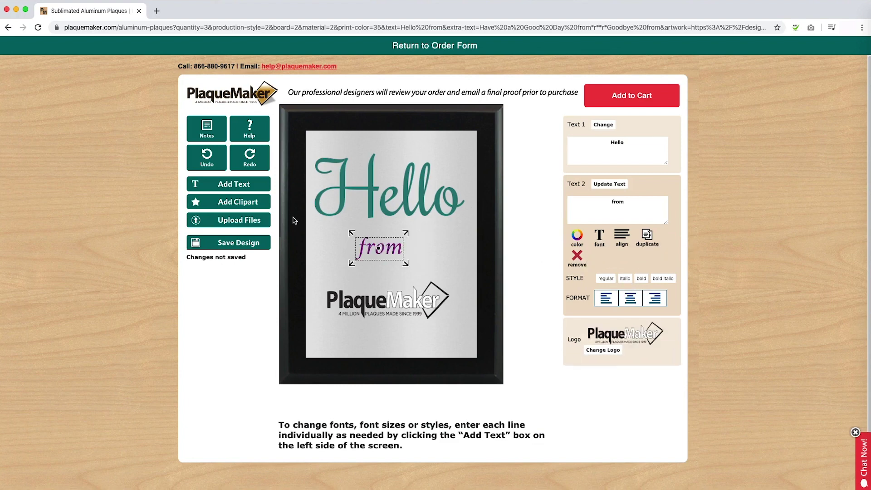
{"action": "left_click_drag", "start_coordinate": [408, 265], "coordinate": [432, 286]}
Centre the logo, 'from' and 'Hello' horizontally on the plaque.
{"action": "left_click", "coordinate": [393, 317]}
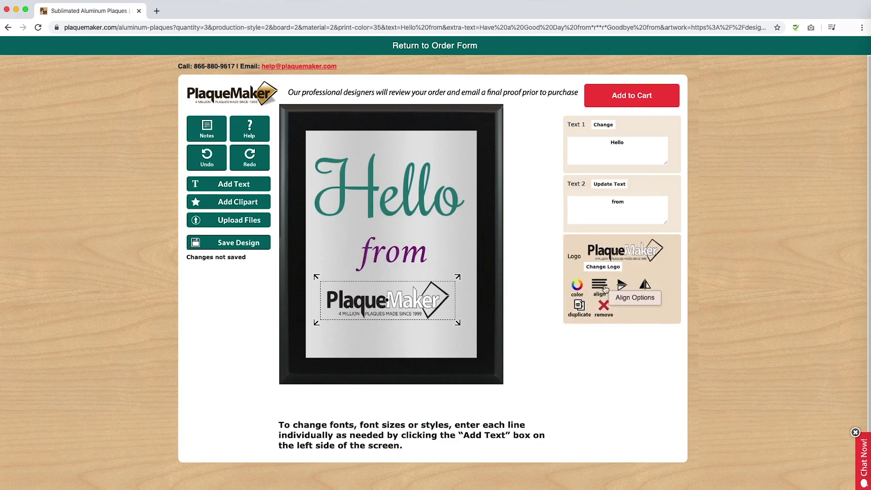
{"action": "left_click", "coordinate": [600, 286]}
{"action": "left_click", "coordinate": [422, 147]}
{"action": "left_click", "coordinate": [344, 104]}
{"action": "left_click", "coordinate": [354, 261]}
{"action": "left_click", "coordinate": [621, 237]}
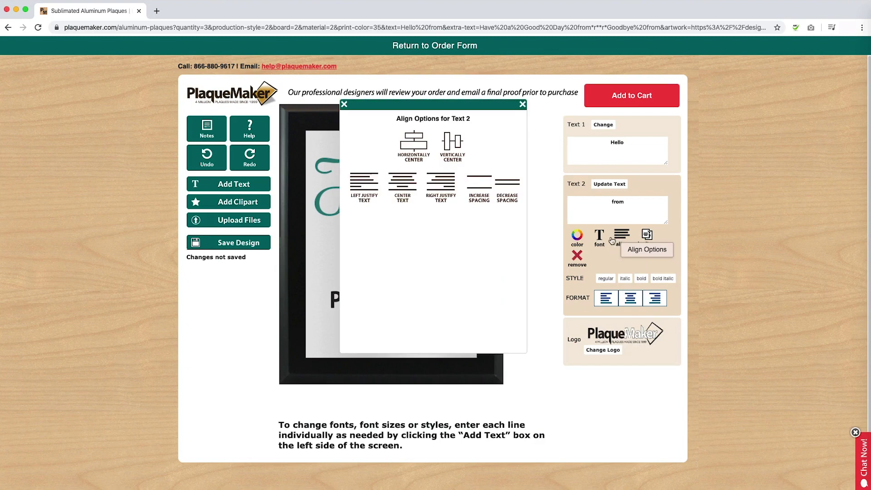
{"action": "left_click", "coordinate": [410, 150]}
{"action": "left_click", "coordinate": [344, 104]}
{"action": "left_click", "coordinate": [391, 177]}
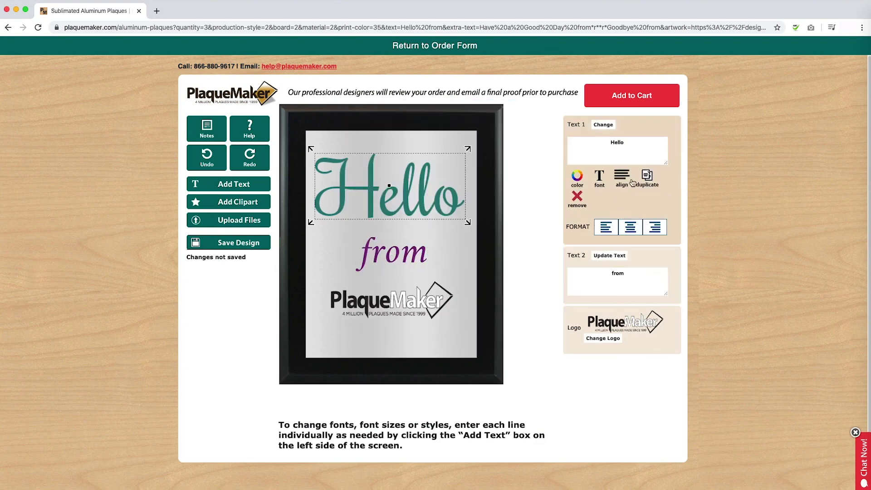
{"action": "left_click", "coordinate": [621, 178]}
{"action": "left_click", "coordinate": [422, 146]}
{"action": "left_click", "coordinate": [344, 104]}
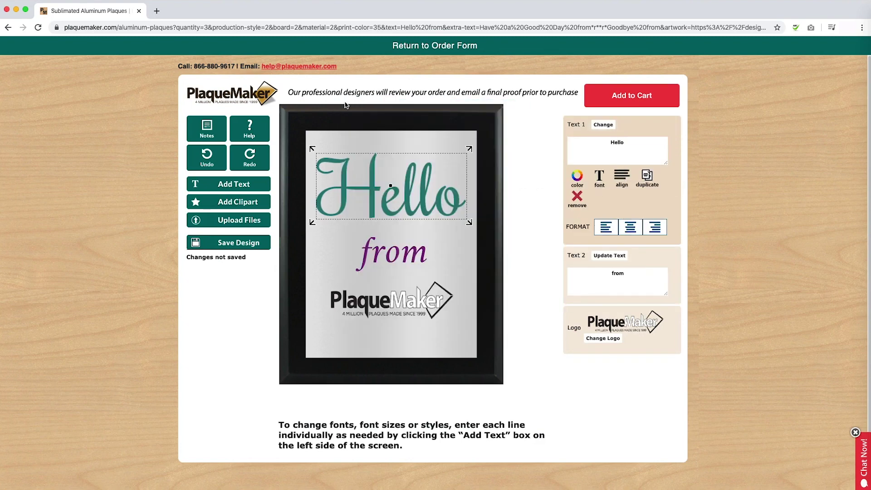
Move the logo down toward the bottom of the plaque.
{"action": "left_click_drag", "start_coordinate": [399, 303], "coordinate": [400, 329]}
{"action": "left_click", "coordinate": [394, 260]}
{"action": "left_click", "coordinate": [429, 204]}
Add the 'Hello from' plaque to the cart, approving the design and saving its per-item text.
{"action": "left_click", "coordinate": [637, 93]}
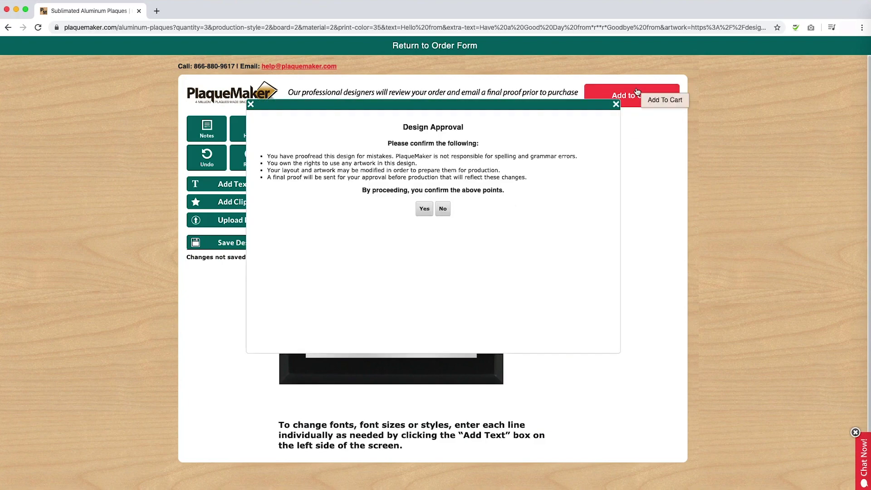
{"action": "left_click", "coordinate": [421, 209]}
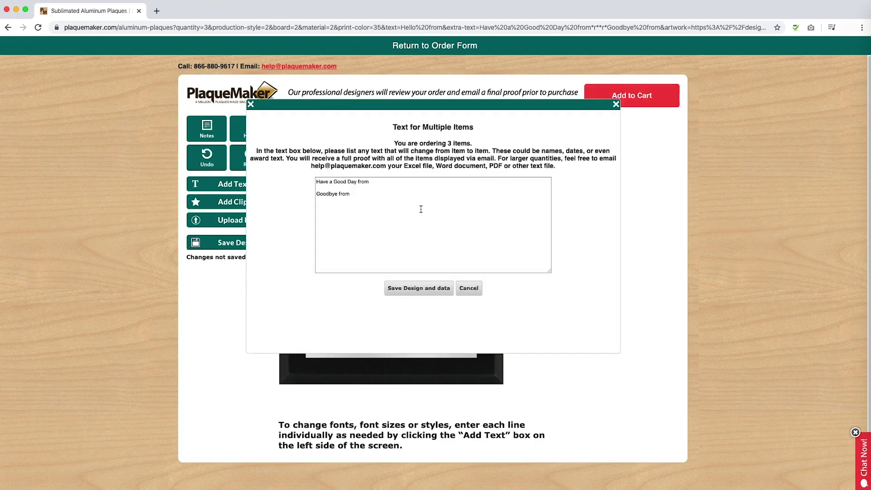
{"action": "left_click", "coordinate": [419, 288]}
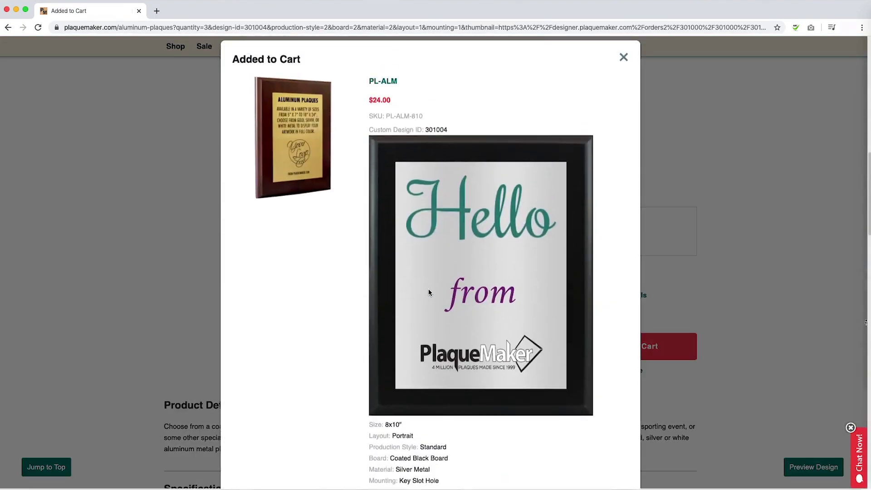
{"action": "scroll", "coordinate": [341, 261], "scroll_direction": "down", "scroll_amount": 2}
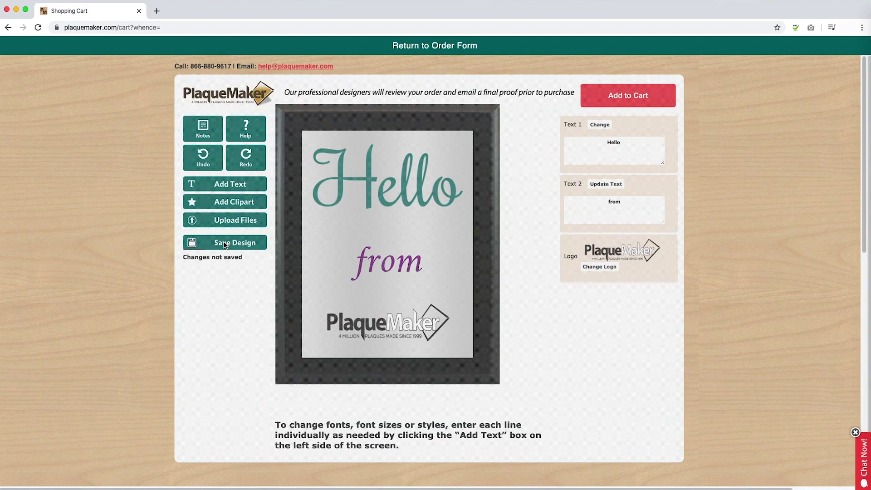
Save the design, highlighting Design ID 301006 and its resume link, then dismiss the message.
{"action": "left_click", "coordinate": [225, 244]}
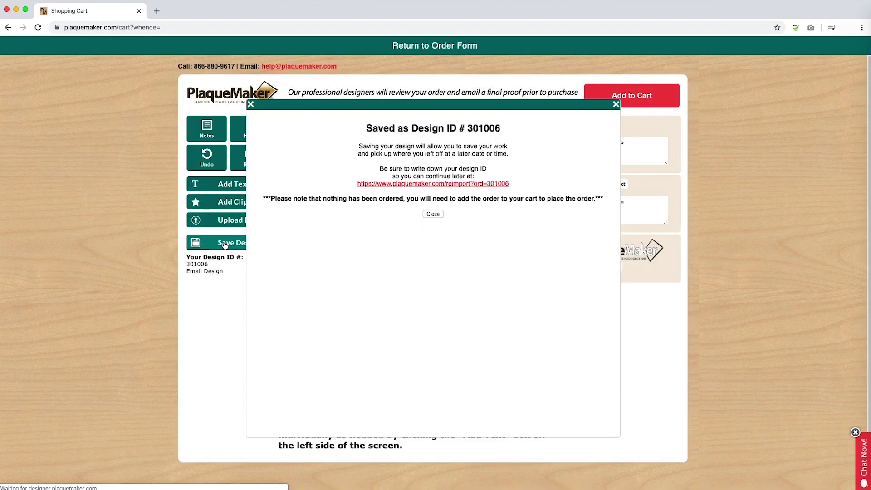
{"action": "left_click_drag", "start_coordinate": [412, 126], "coordinate": [522, 130]}
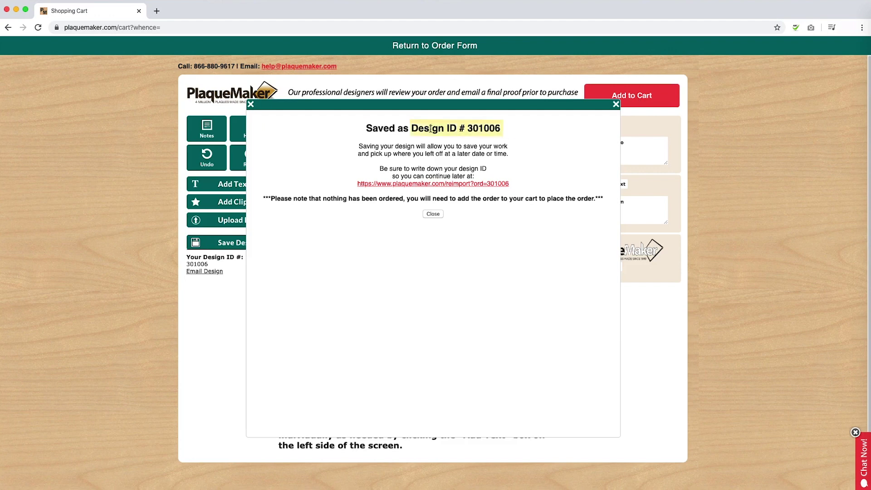
{"action": "left_click_drag", "start_coordinate": [345, 187], "coordinate": [541, 195]}
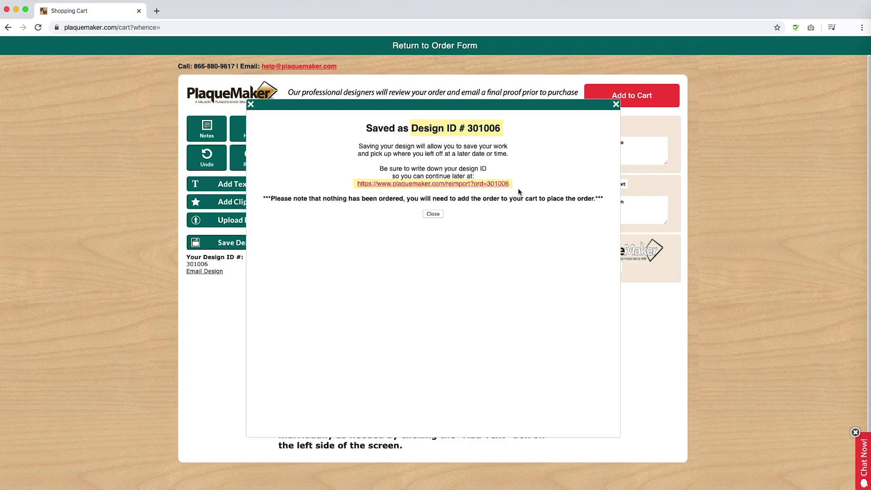
{"action": "key", "text": "Escape"}
{"action": "scroll", "coordinate": [502, 152], "scroll_direction": "down", "scroll_amount": 5}
{"action": "scroll", "coordinate": [503, 151], "scroll_direction": "up", "scroll_amount": 8}
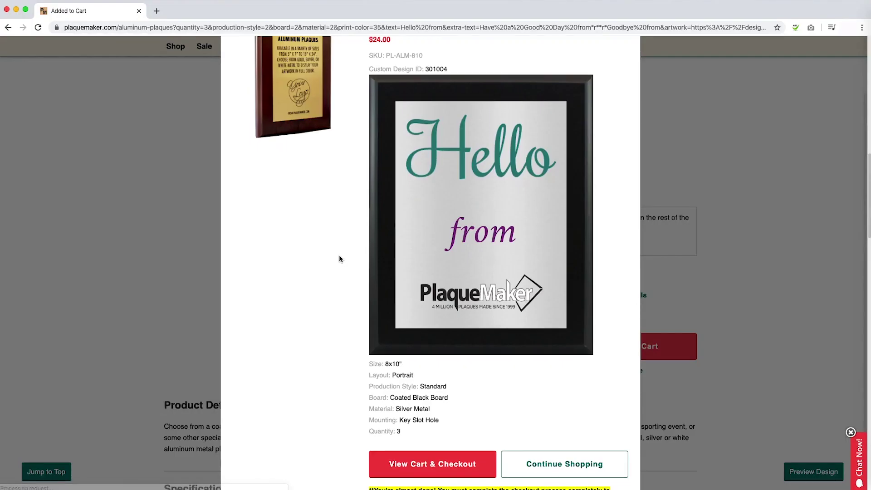
Scroll the Added to Cart confirmation for three 8x10 silver metal Hello plaques.
{"action": "scroll", "coordinate": [339, 255], "scroll_direction": "down", "scroll_amount": 2}
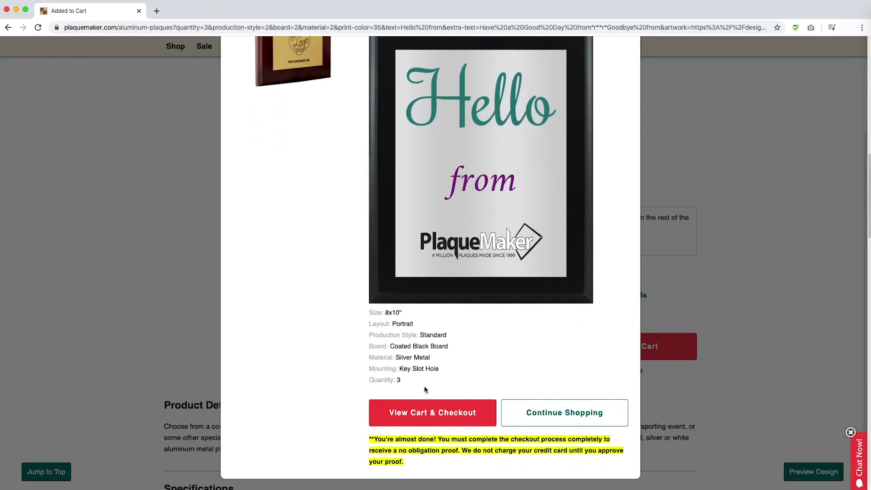
Review the shopping cart of three Aluminum Plaques totalling $72.00 and proceed to checkout.
{"action": "left_click", "coordinate": [422, 412]}
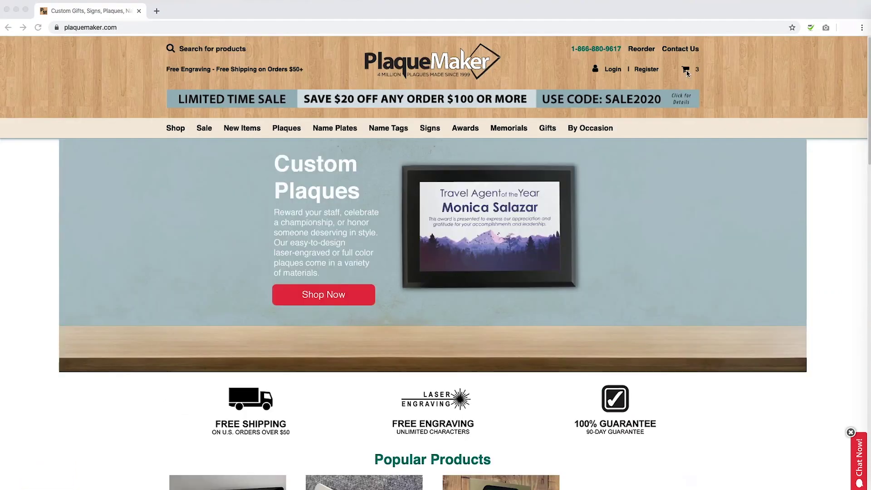
{"action": "mouse_move", "coordinate": [689, 73]}
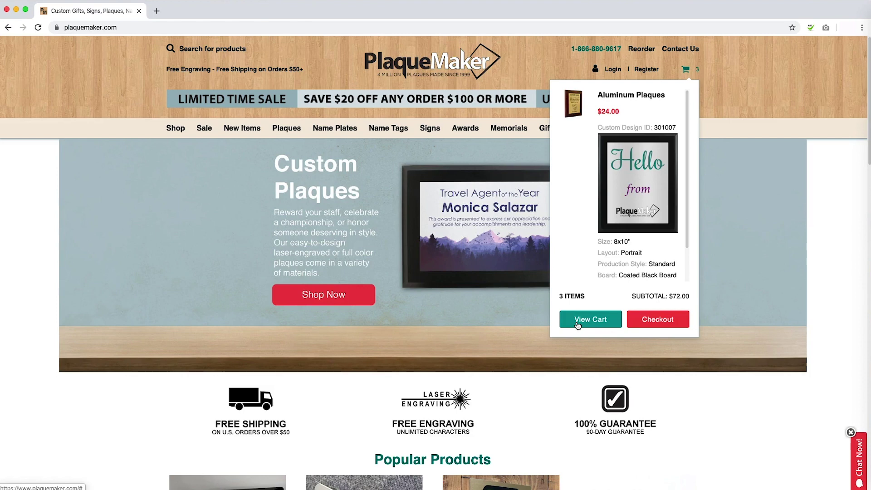
{"action": "left_click", "coordinate": [577, 323]}
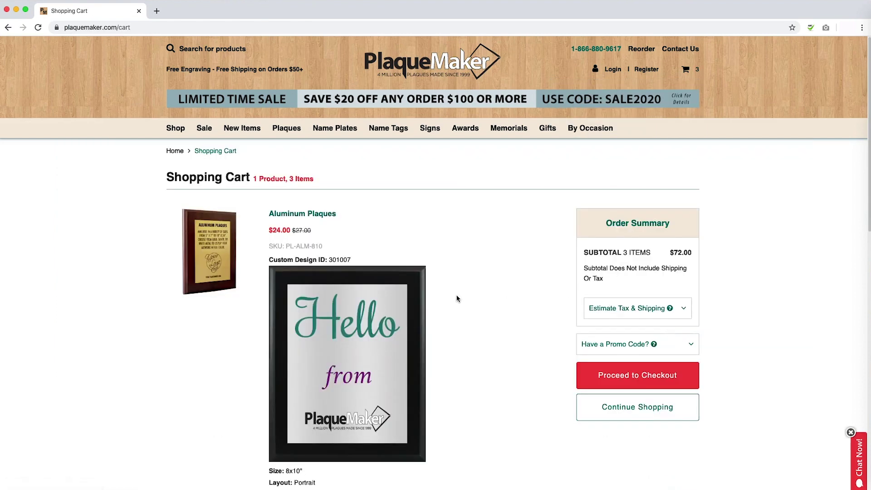
{"action": "scroll", "coordinate": [457, 296], "scroll_direction": "down", "scroll_amount": 2}
{"action": "scroll", "coordinate": [457, 296], "scroll_direction": "down", "scroll_amount": 4}
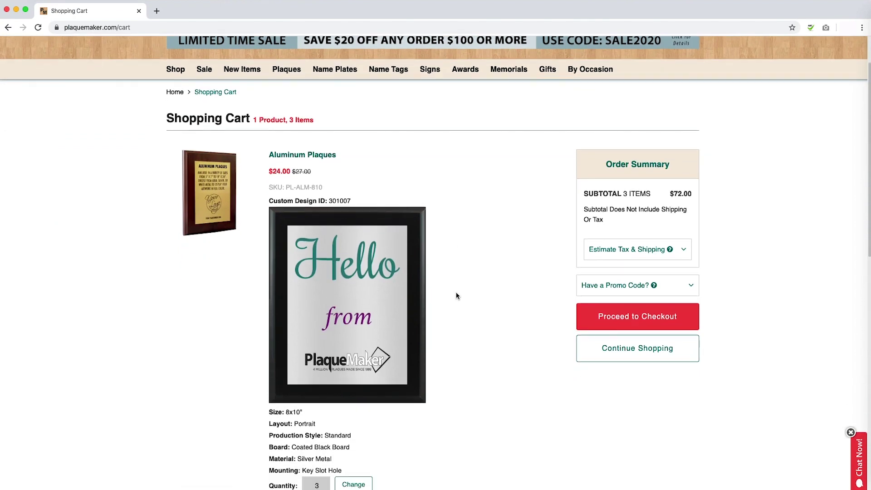
{"action": "scroll", "coordinate": [457, 296], "scroll_direction": "down", "scroll_amount": 3}
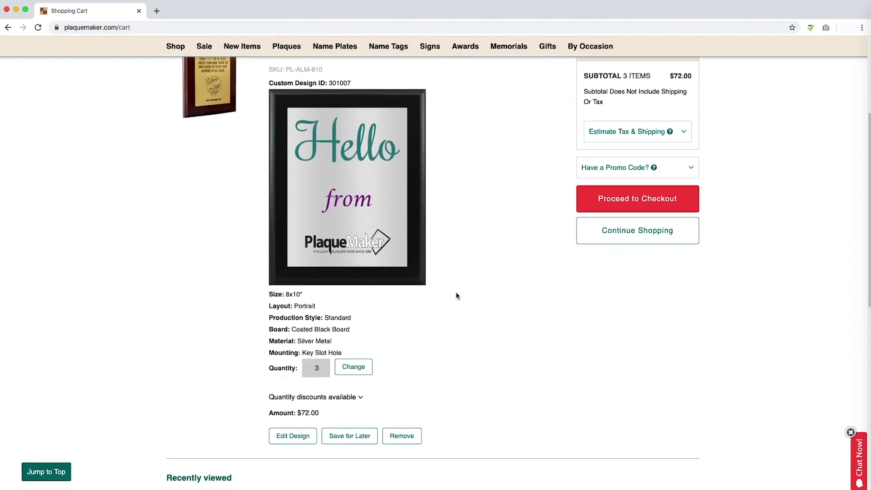
{"action": "scroll", "coordinate": [457, 296], "scroll_direction": "up", "scroll_amount": 4}
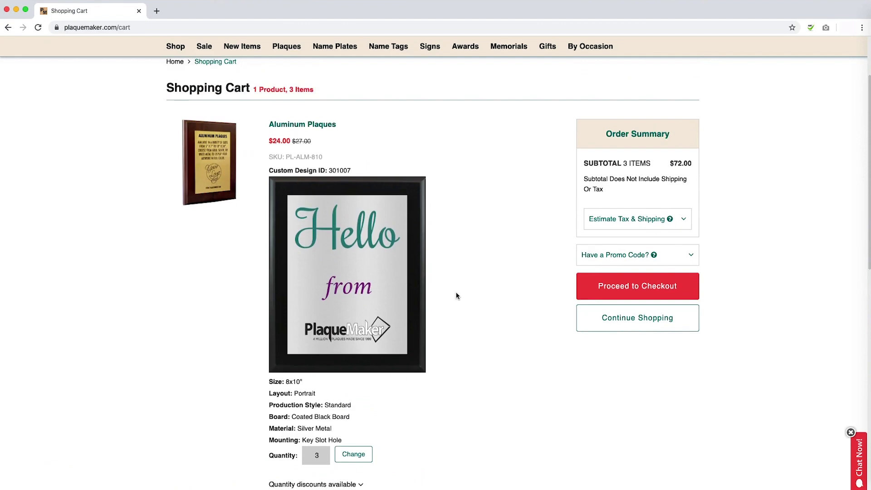
{"action": "left_click", "coordinate": [629, 298]}
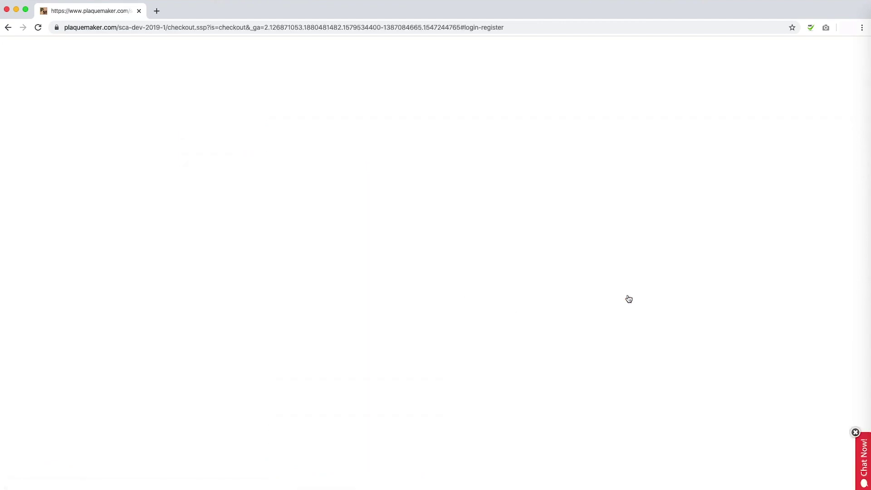
Try logging in as a returning customer with an email and password.
{"action": "type", "text": "name@email.com"}
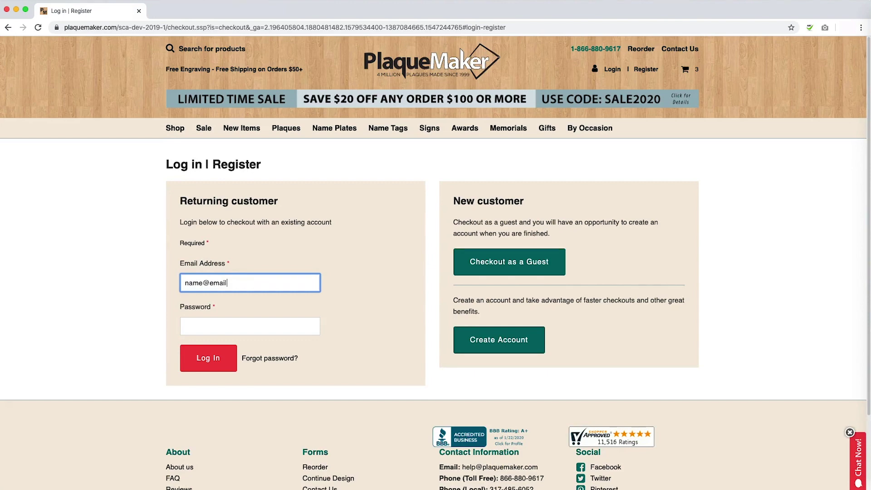
{"action": "left_click", "coordinate": [250, 326]}
{"action": "type", "text": "••••••••"}
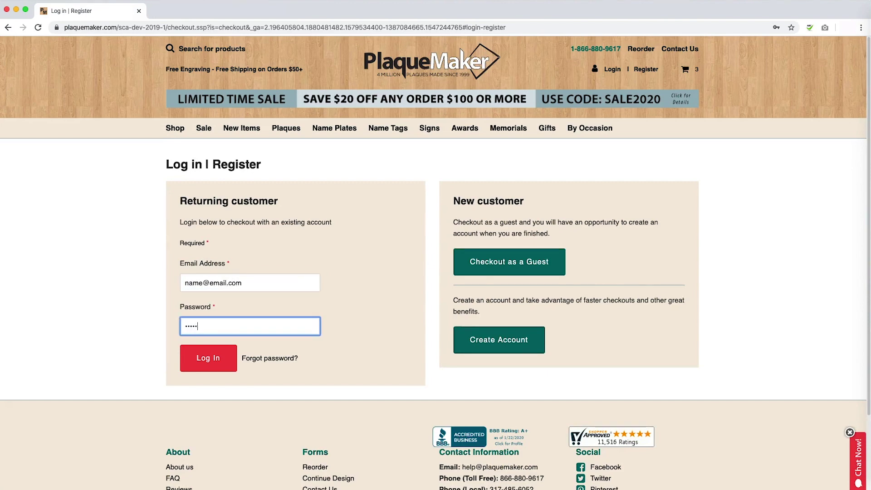
{"action": "left_click", "coordinate": [208, 358]}
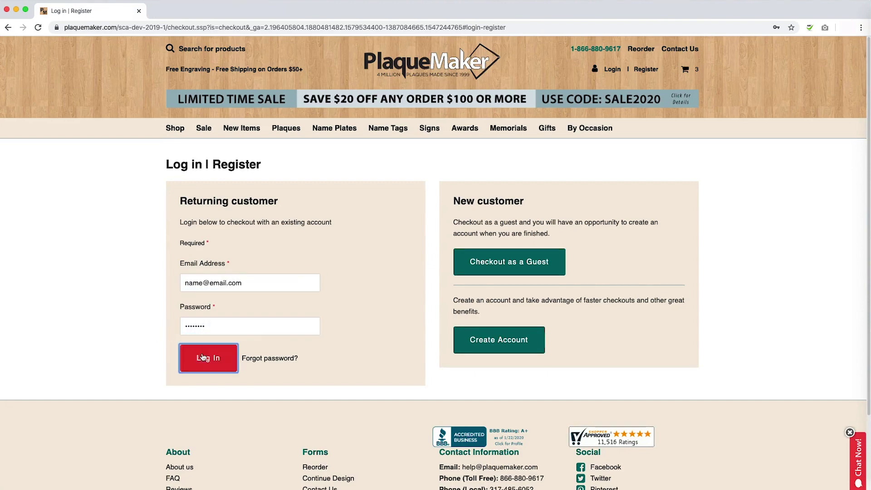
Start guest checkout with first name, last name and email, opting into offers.
{"action": "left_click", "coordinate": [538, 270]}
{"action": "type", "text": "first"}
{"action": "key", "text": "Tab"}
{"action": "type", "text": "last"}
{"action": "key", "text": "Tab"}
{"action": "type", "text": "name@email.com"}
{"action": "left_click", "coordinate": [456, 401]}
{"action": "left_click", "coordinate": [508, 448]}
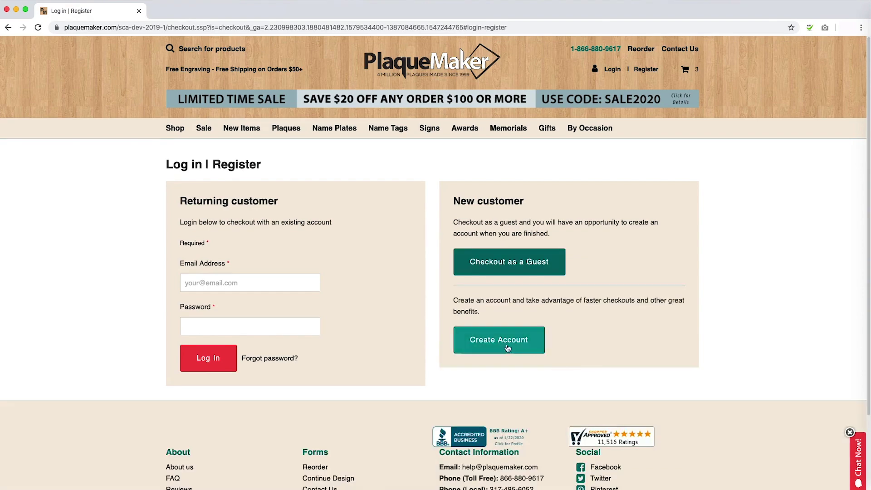
Switch to creating a new account and enter first name, last name and email.
{"action": "left_click", "coordinate": [533, 353]}
{"action": "left_click", "coordinate": [504, 373]}
{"action": "type", "text": "first"}
{"action": "key", "text": "Tab"}
{"action": "type", "text": "last"}
{"action": "key", "text": "Tab"}
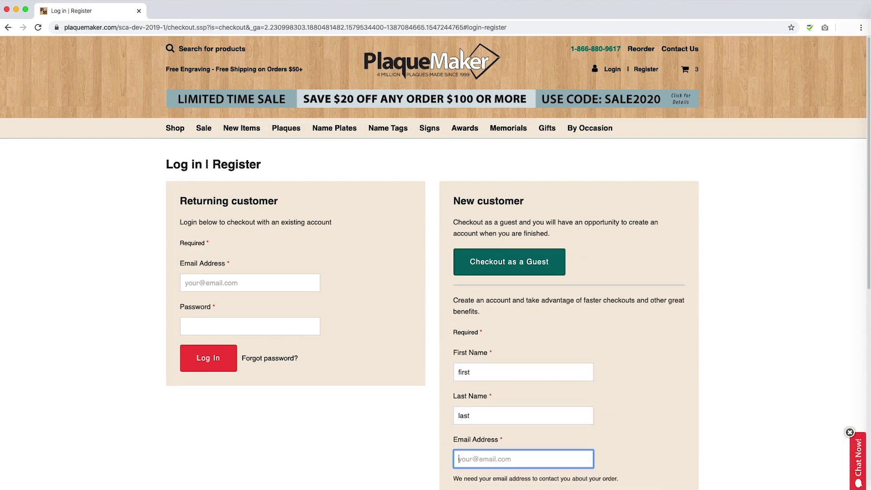
{"action": "type", "text": "name@email.com"}
Set and confirm the account password, opt into offers, and create the account.
{"action": "key", "text": "Tab"}
{"action": "type", "text": "password"}
{"action": "key", "text": "Tab"}
{"action": "type", "text": "password"}
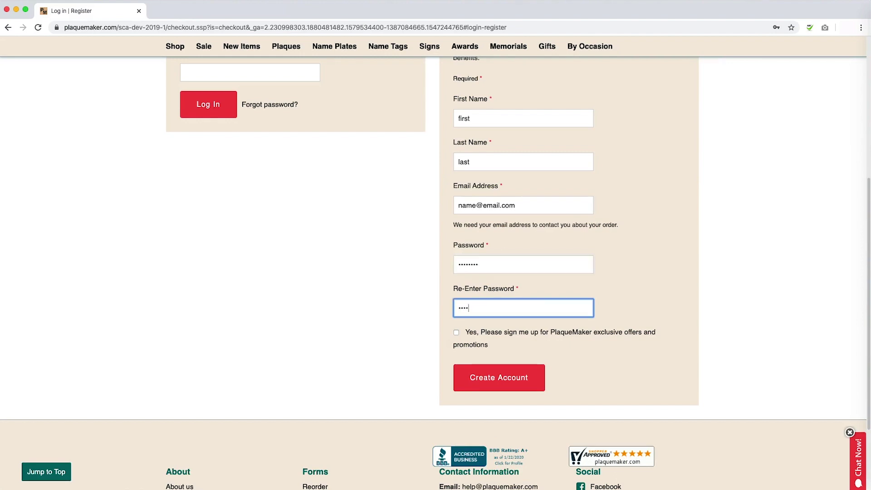
{"action": "key", "text": "Tab"}
{"action": "left_click", "coordinate": [456, 333]}
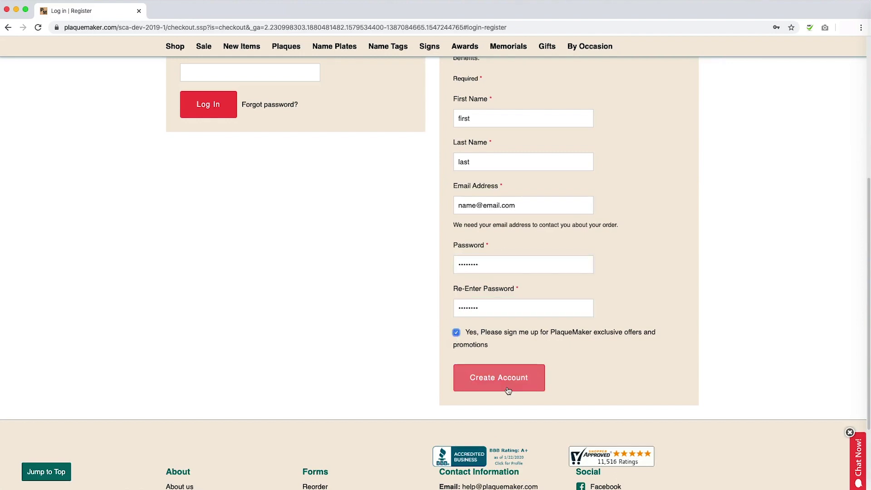
{"action": "left_click", "coordinate": [507, 389]}
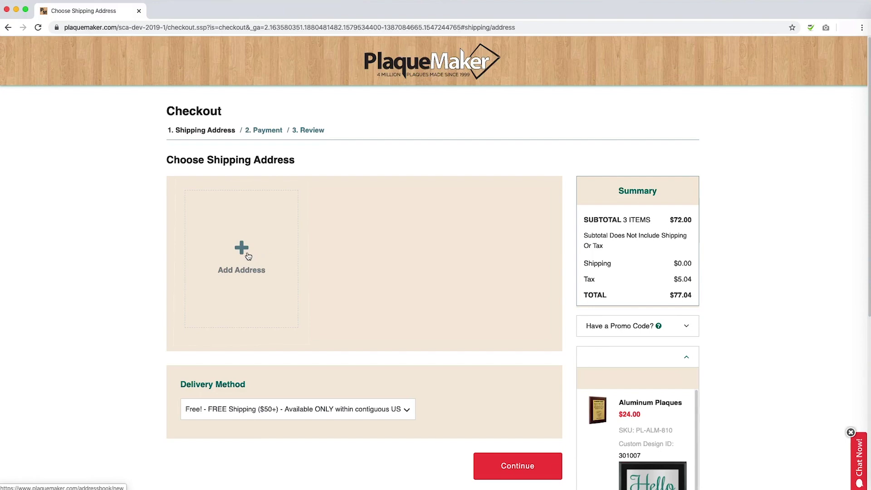
Add a new shipping address with the recipient's name and street address.
{"action": "left_click", "coordinate": [248, 257]}
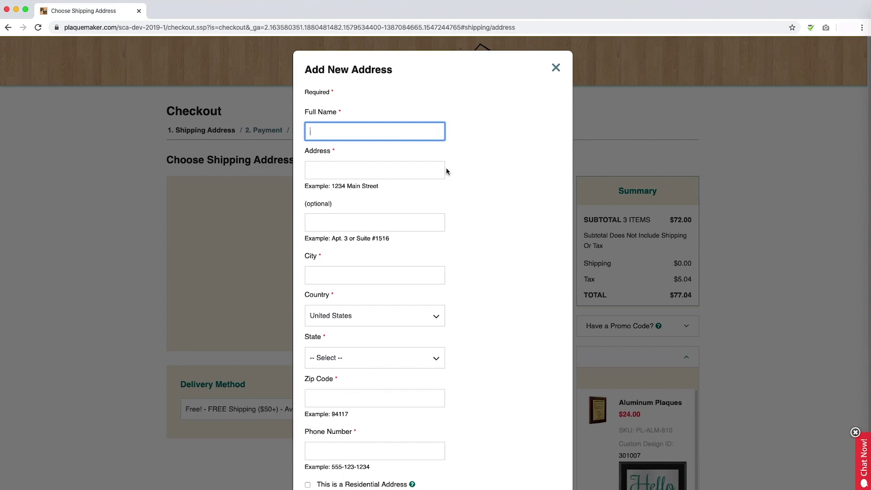
{"action": "type", "text": "First Last"}
{"action": "key", "text": "Tab"}
{"action": "type", "text": "123"}
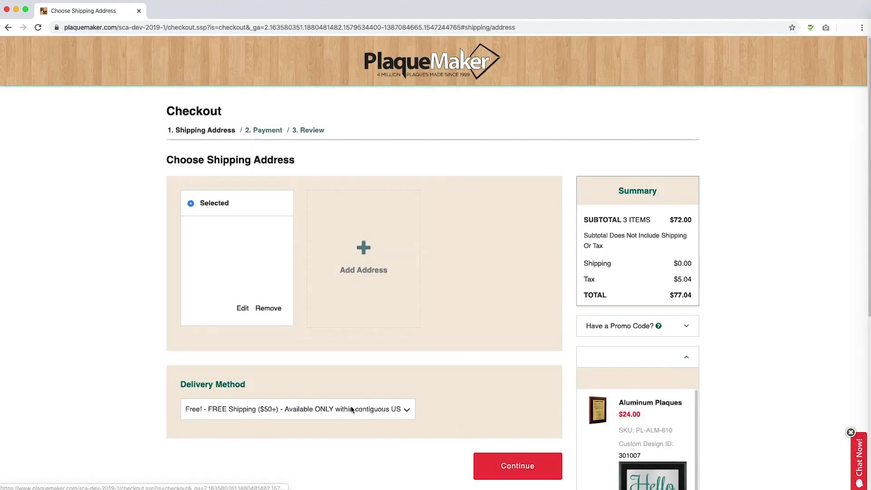
Keep Free Shipping as the delivery method and continue to the Payment step.
{"action": "left_click", "coordinate": [352, 410]}
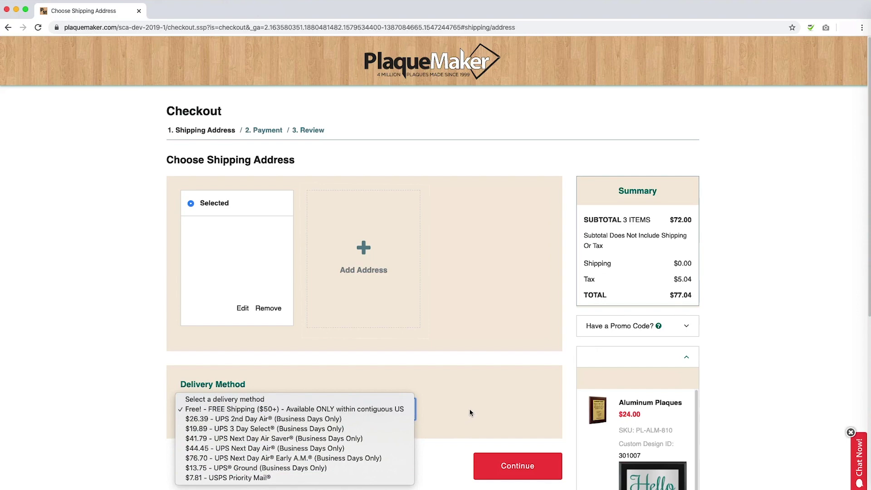
{"action": "left_click", "coordinate": [470, 412]}
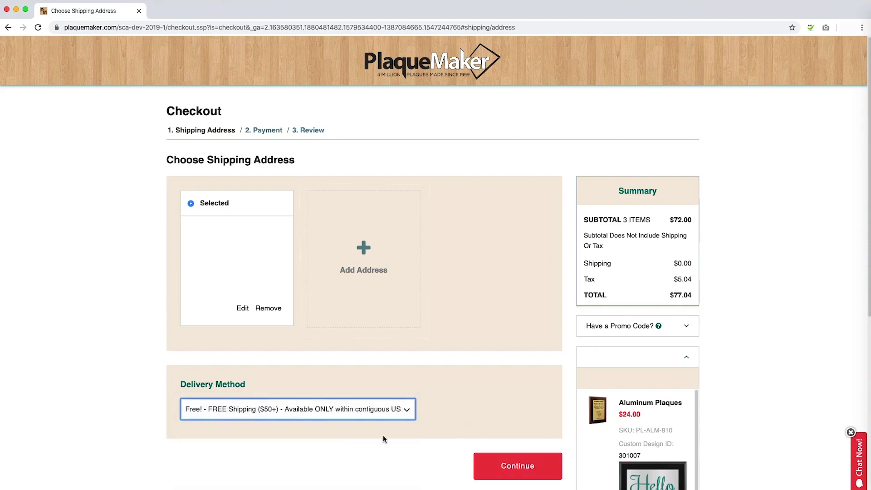
{"action": "left_click", "coordinate": [503, 467]}
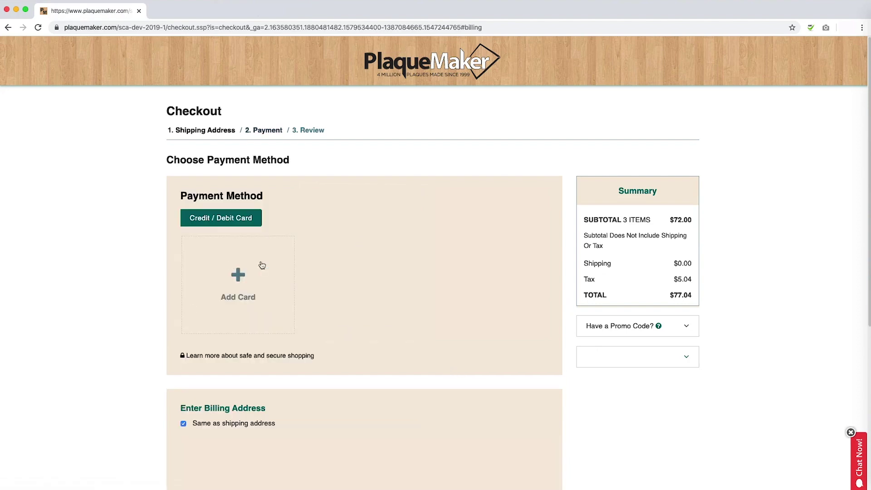
Add a Visa card with its card number, bill to the shipping address, and continue to Review.
{"action": "left_click", "coordinate": [238, 274]}
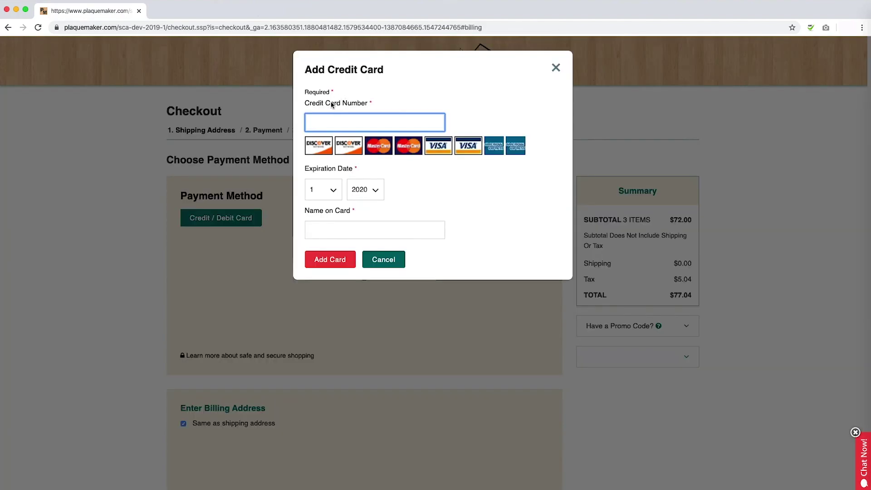
{"action": "type", "text": "12"}
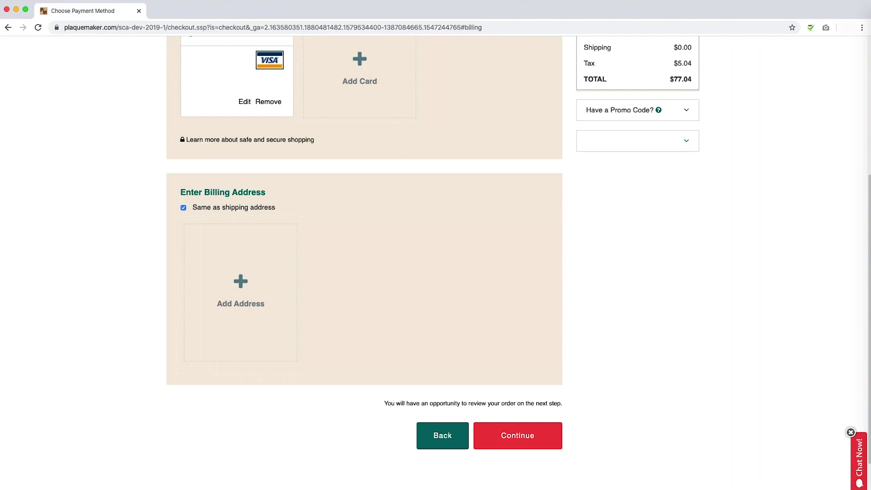
{"action": "left_click", "coordinate": [184, 209]}
{"action": "left_click", "coordinate": [503, 436]}
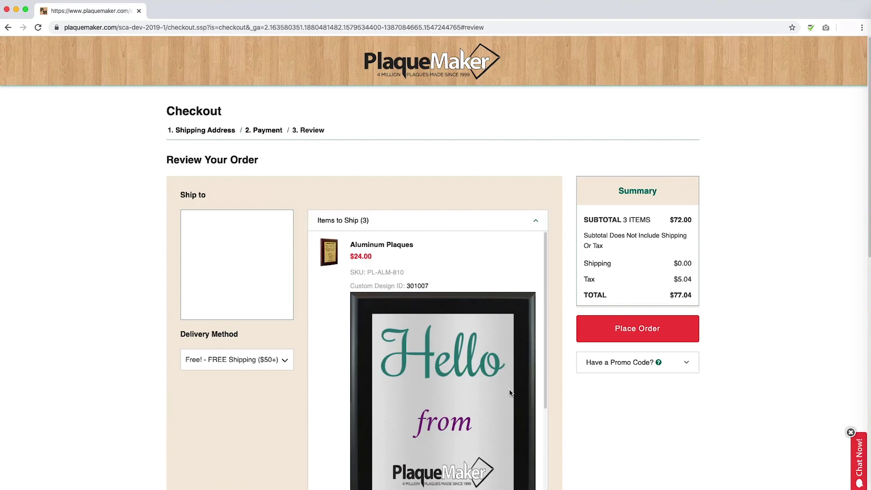
Check the three Hello plaques in Items to Ship and place the $77.04 order.
{"action": "scroll", "coordinate": [510, 393], "scroll_direction": "down", "scroll_amount": 5}
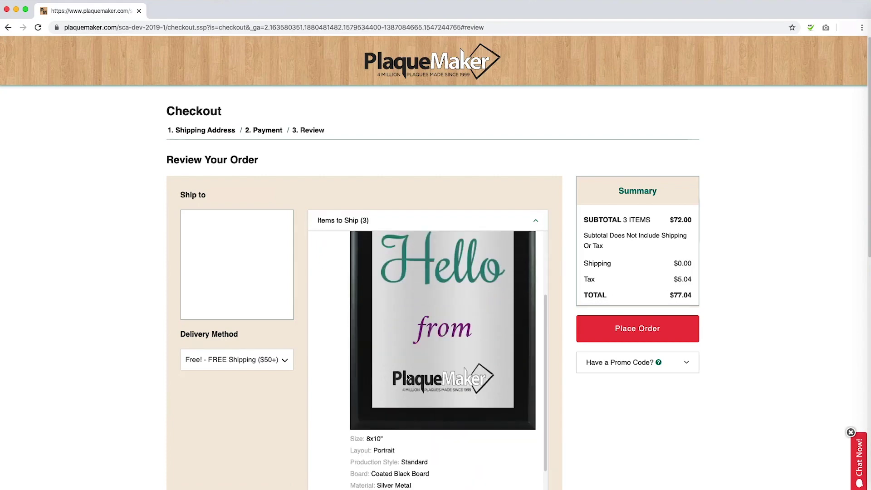
{"action": "scroll", "coordinate": [499, 351], "scroll_direction": "up", "scroll_amount": 5}
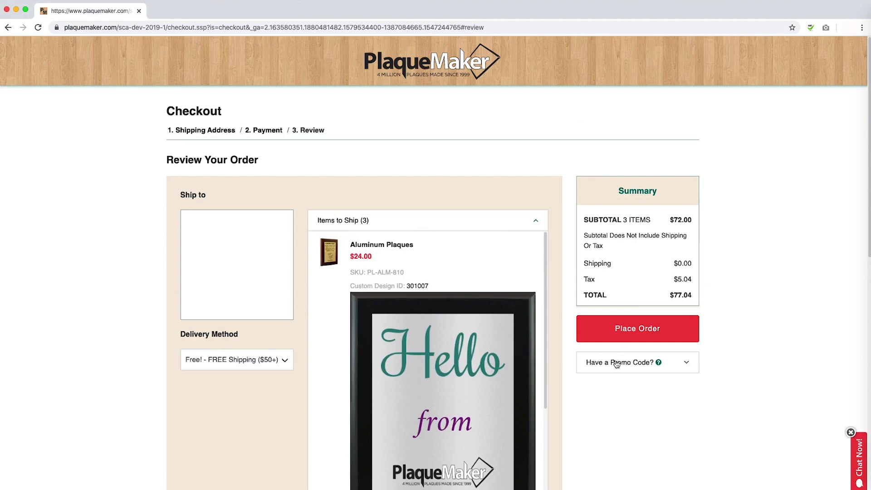
{"action": "left_click", "coordinate": [624, 335]}
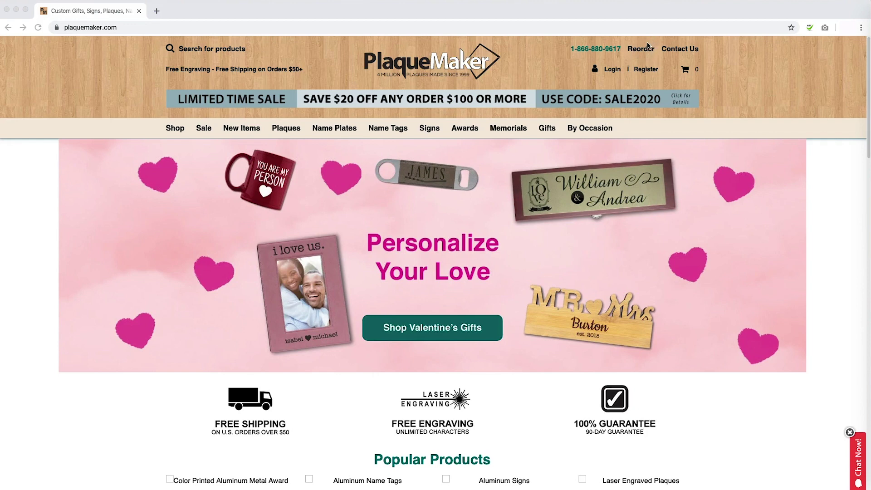
On the Reorder Form, enter the first name, last name, email and phone number.
{"action": "left_click", "coordinate": [648, 50]}
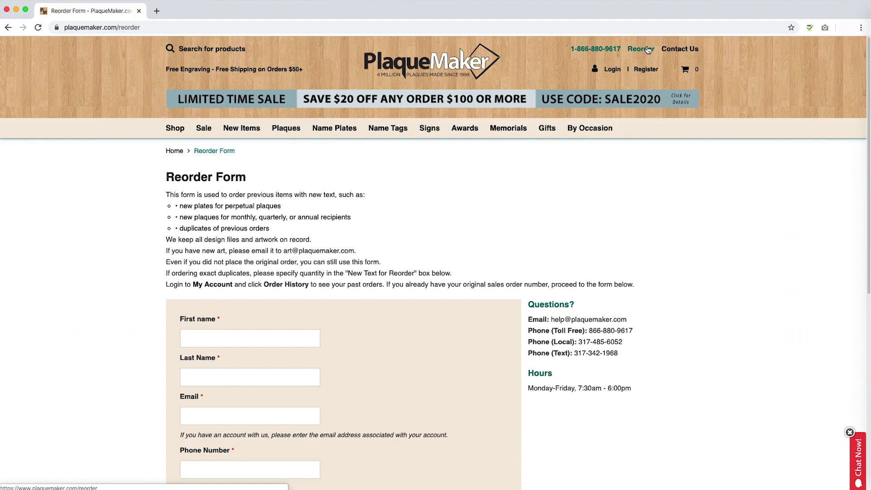
{"action": "scroll", "coordinate": [383, 244], "scroll_direction": "down", "scroll_amount": 1}
{"action": "scroll", "coordinate": [383, 248], "scroll_direction": "down", "scroll_amount": 3}
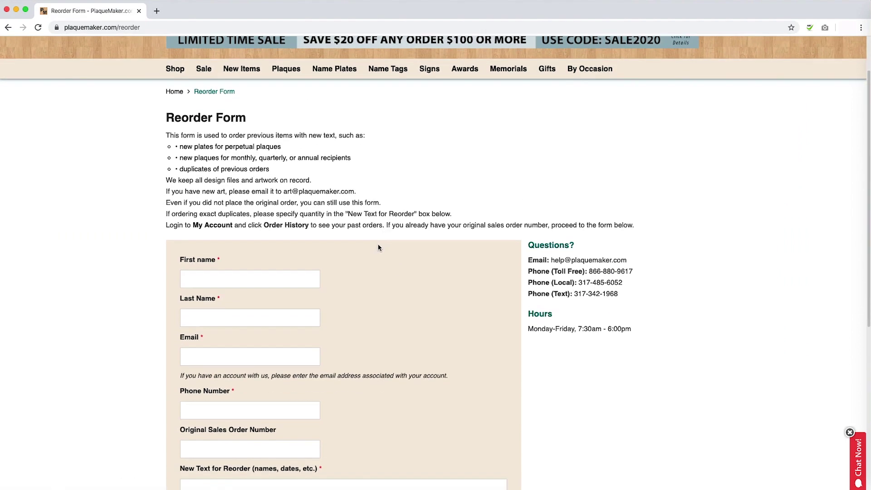
{"action": "scroll", "coordinate": [379, 248], "scroll_direction": "down", "scroll_amount": 1}
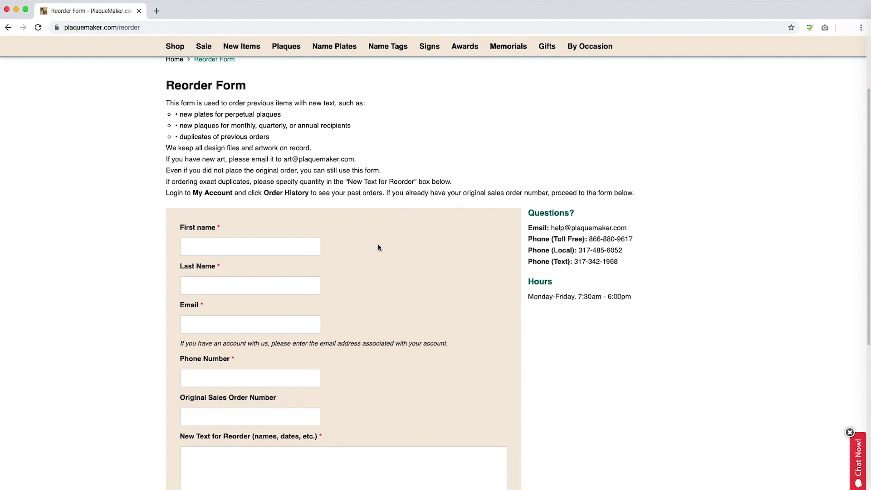
{"action": "scroll", "coordinate": [379, 248], "scroll_direction": "down", "scroll_amount": 2}
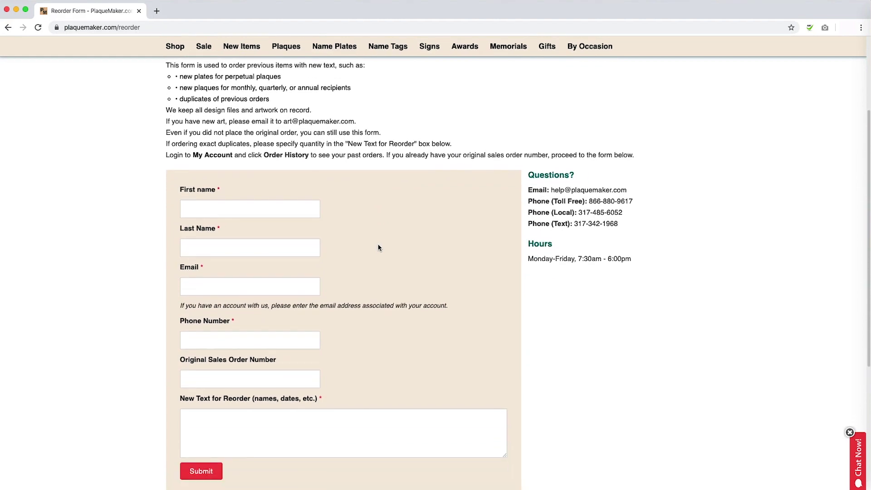
{"action": "scroll", "coordinate": [379, 248], "scroll_direction": "down", "scroll_amount": 1}
{"action": "left_click", "coordinate": [294, 191]}
{"action": "type", "text": "First"}
{"action": "key", "text": "Tab"}
{"action": "type", "text": "Last"}
{"action": "key", "text": "Tab"}
{"action": "type", "text": "name@email.com"}
{"action": "key", "text": "Tab"}
{"action": "type", "text": "123"}
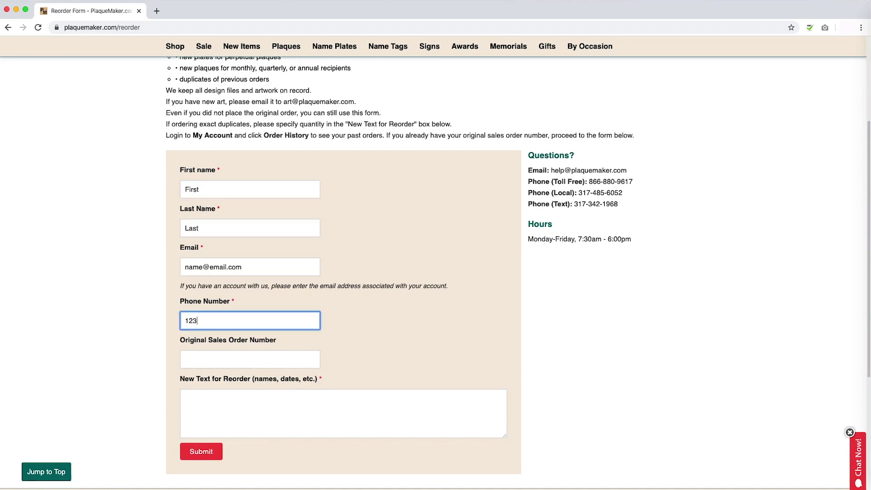
{"action": "type", "text": "4567"}
Enter the original sales order number and reorder text 'New Text Here', then submit.
{"action": "key", "text": "Tab"}
{"action": "type", "text": "1111111"}
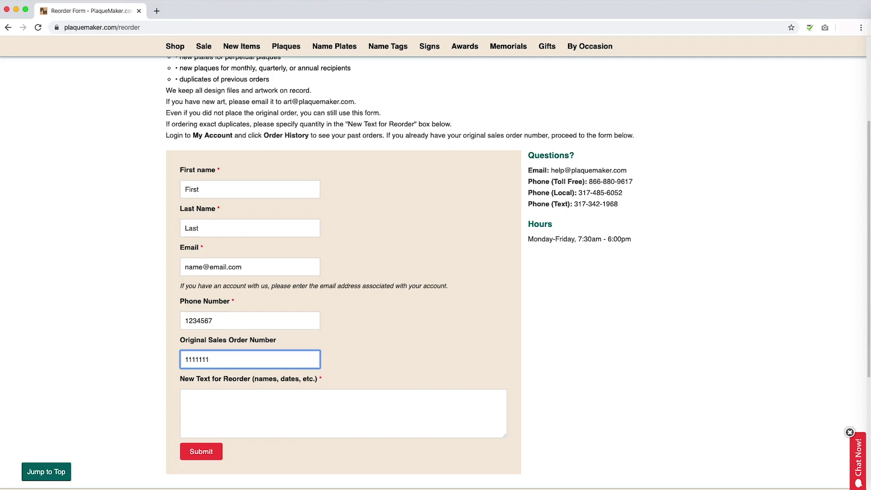
{"action": "left_click", "coordinate": [292, 408]}
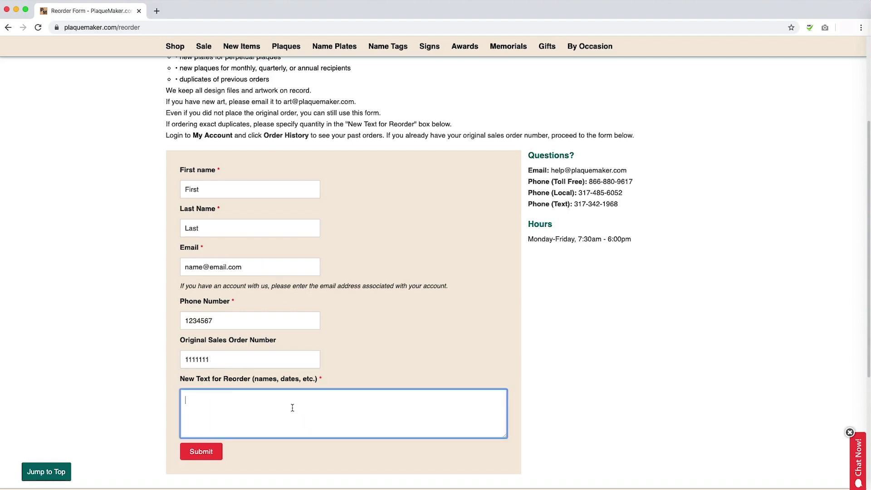
{"action": "type", "text": "New Text Here"}
{"action": "left_click", "coordinate": [212, 449]}
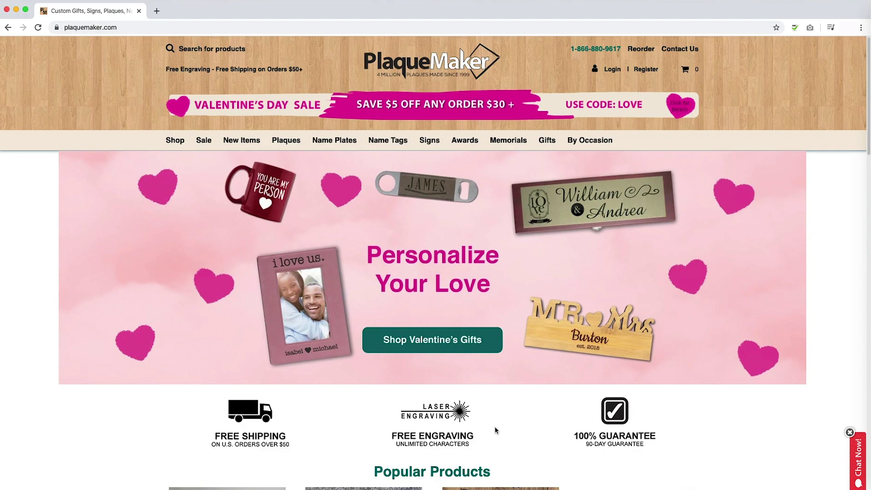
Sign in to the PlaqueMaker account with the email and password.
{"action": "left_click", "coordinate": [611, 70]}
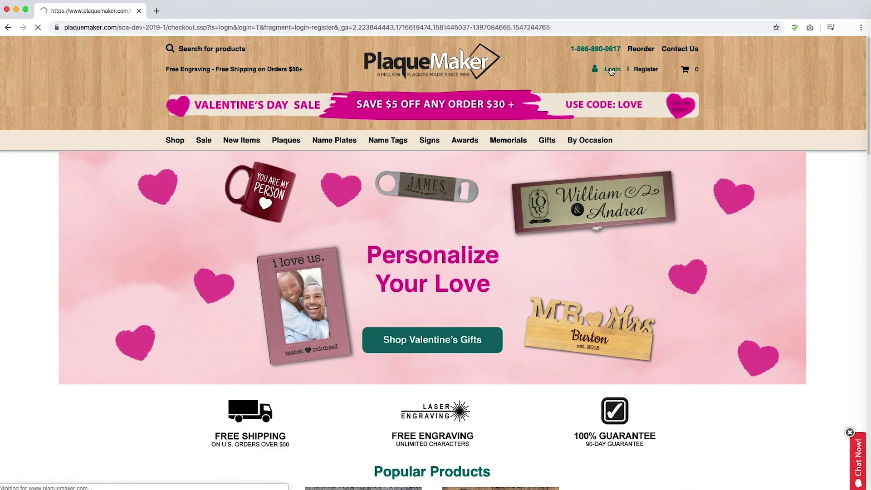
{"action": "type", "text": "name@email.com"}
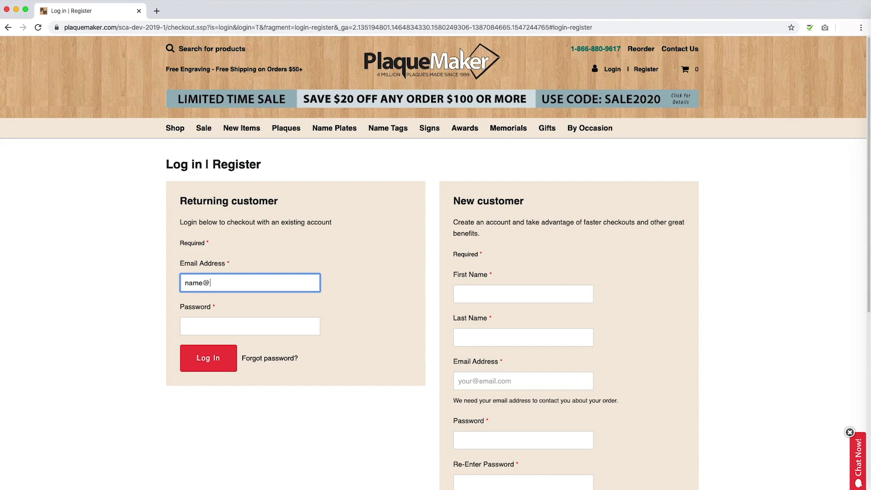
{"action": "key", "text": "Tab"}
{"action": "type", "text": "password"}
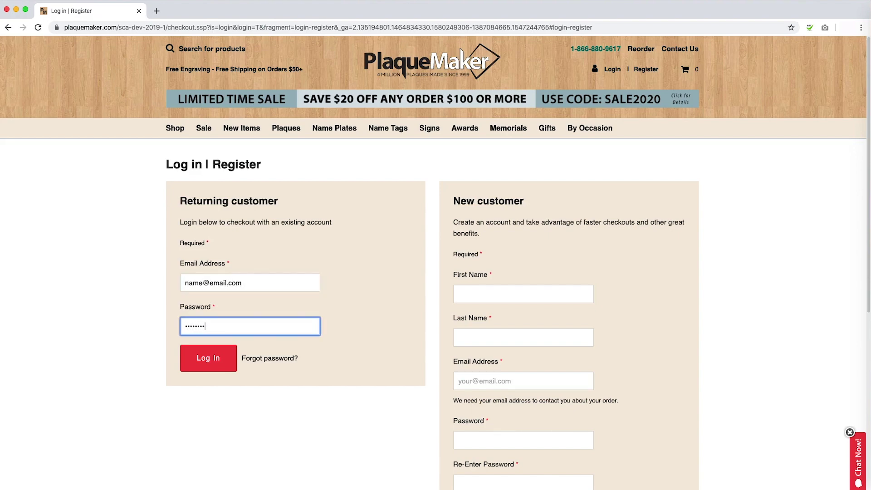
{"action": "left_click", "coordinate": [199, 367]}
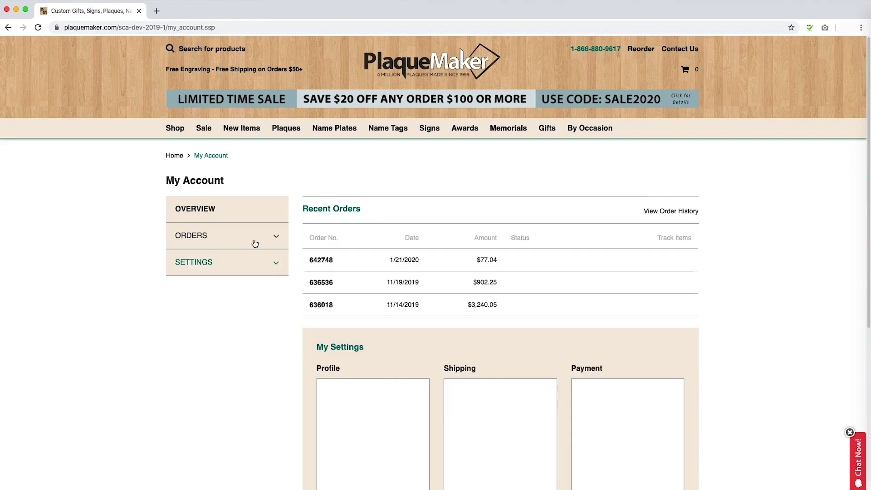
Open the most recent order from Orders > Order History and choose Reorder All Items.
{"action": "left_click", "coordinate": [255, 244]}
{"action": "left_click", "coordinate": [209, 264]}
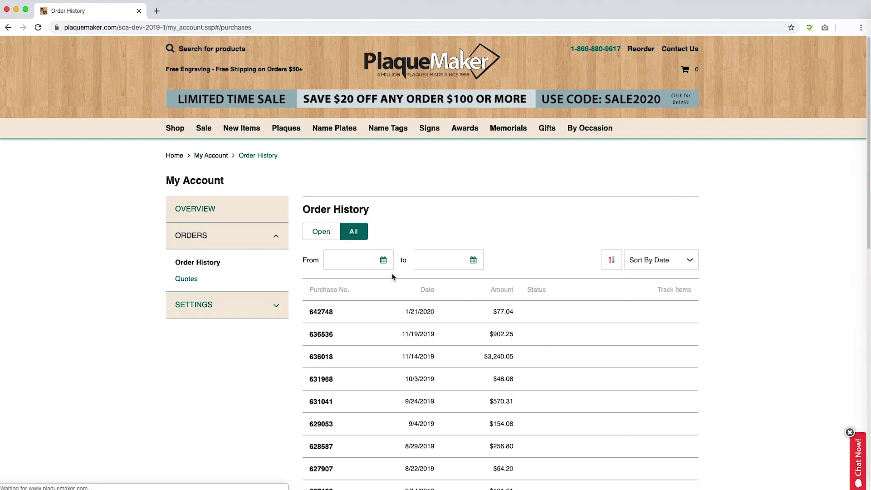
{"action": "left_click", "coordinate": [394, 333]}
{"action": "left_click", "coordinate": [325, 316]}
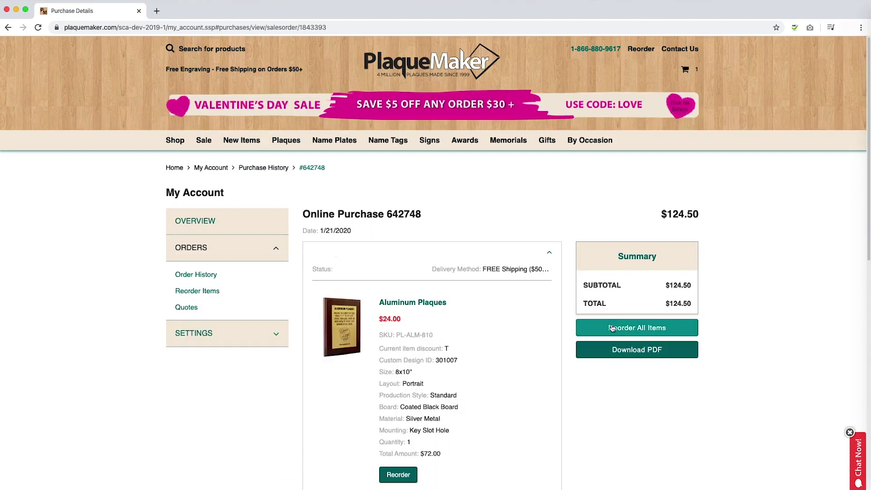
{"action": "left_click", "coordinate": [632, 328]}
{"action": "scroll", "coordinate": [602, 315], "scroll_direction": "down", "scroll_amount": 3}
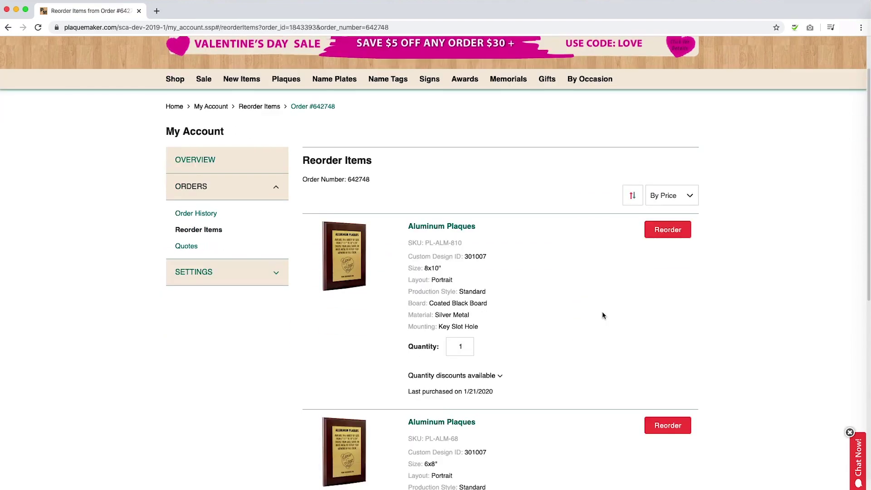
{"action": "scroll", "coordinate": [602, 316], "scroll_direction": "down", "scroll_amount": 1}
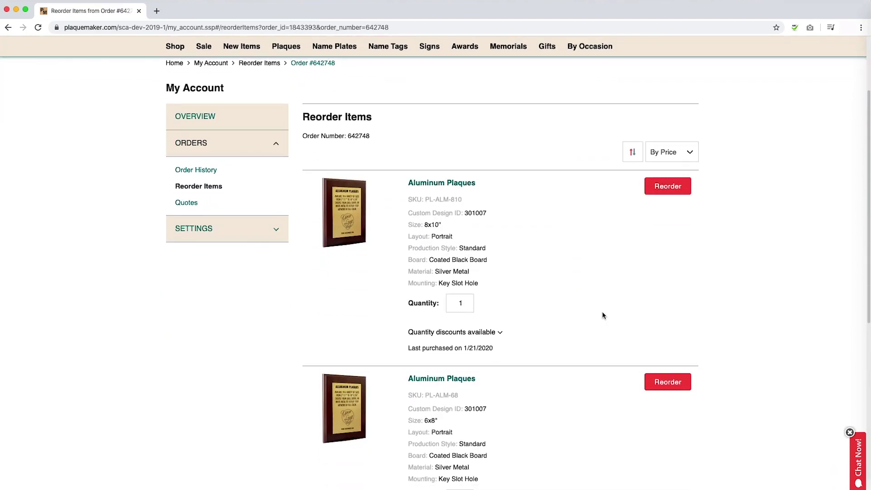
{"action": "scroll", "coordinate": [602, 316], "scroll_direction": "down", "scroll_amount": 1}
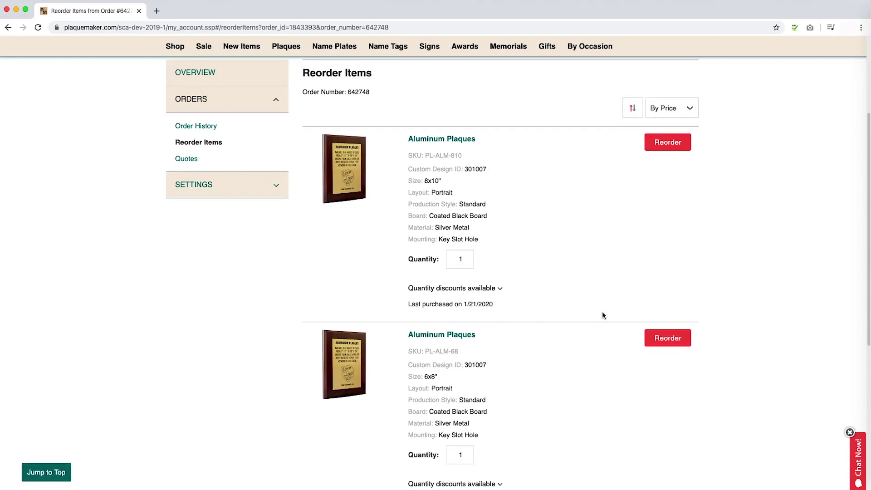
{"action": "left_click", "coordinate": [666, 143]}
{"action": "left_click", "coordinate": [478, 231]}
{"action": "left_click", "coordinate": [451, 279]}
{"action": "left_click", "coordinate": [667, 345]}
{"action": "left_click", "coordinate": [421, 202]}
{"action": "left_click", "coordinate": [390, 279]}
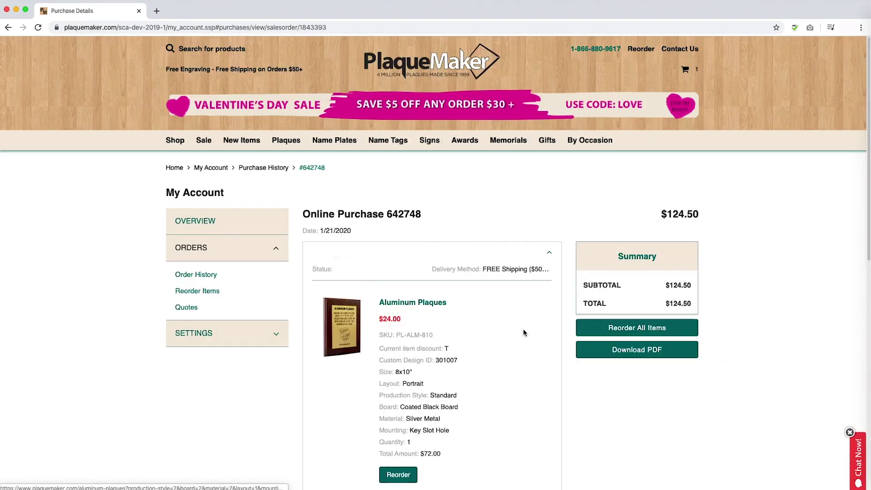
{"action": "scroll", "coordinate": [525, 332], "scroll_direction": "down", "scroll_amount": 2}
{"action": "scroll", "coordinate": [525, 328], "scroll_direction": "down", "scroll_amount": 5}
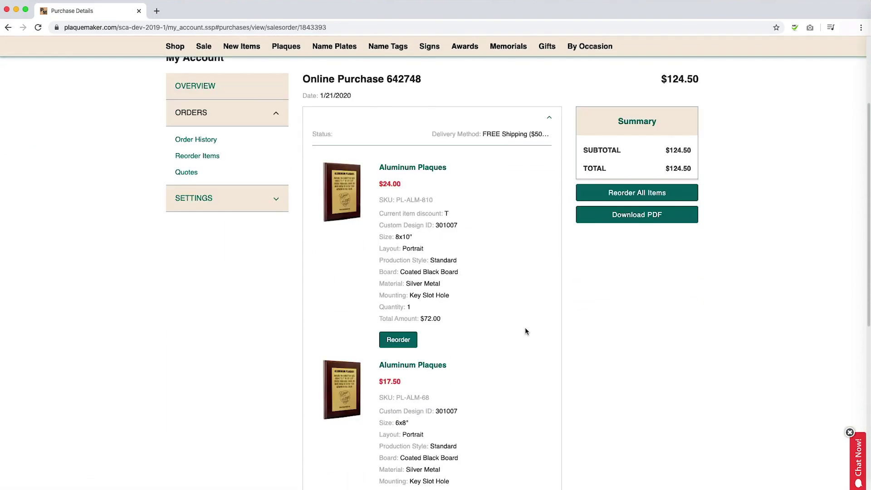
{"action": "left_click", "coordinate": [399, 339]}
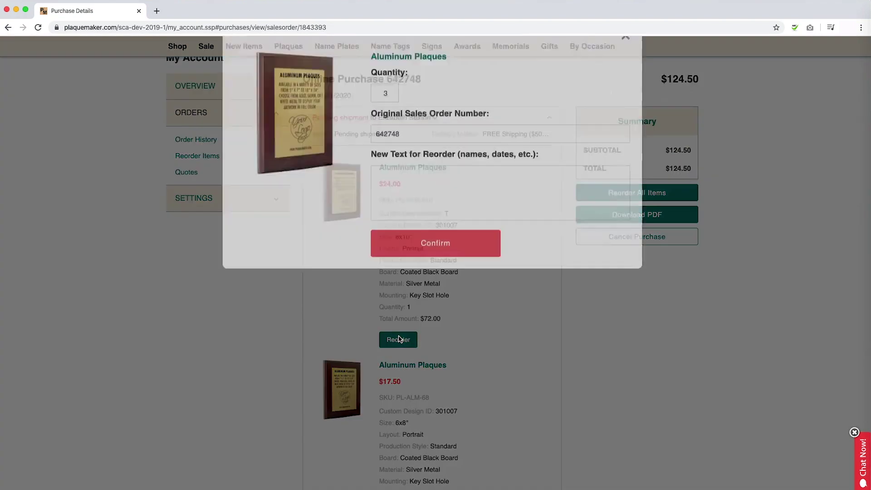
{"action": "left_click", "coordinate": [456, 228]}
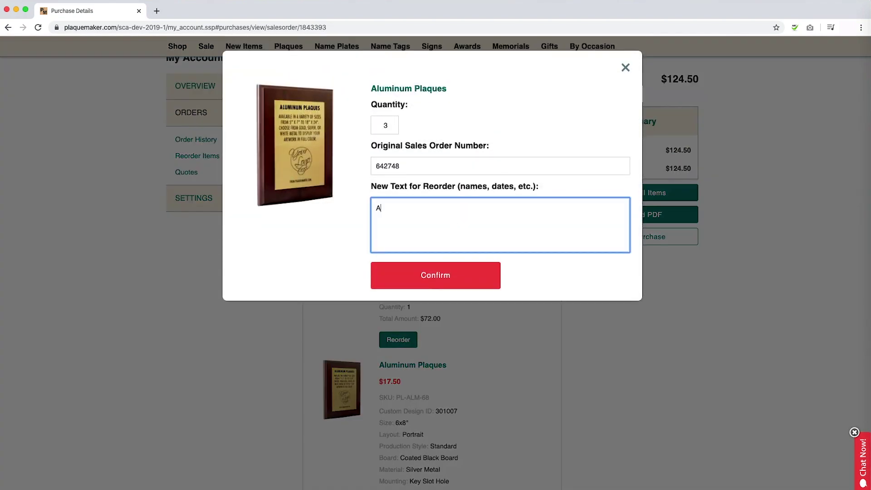
{"action": "left_click", "coordinate": [440, 278]}
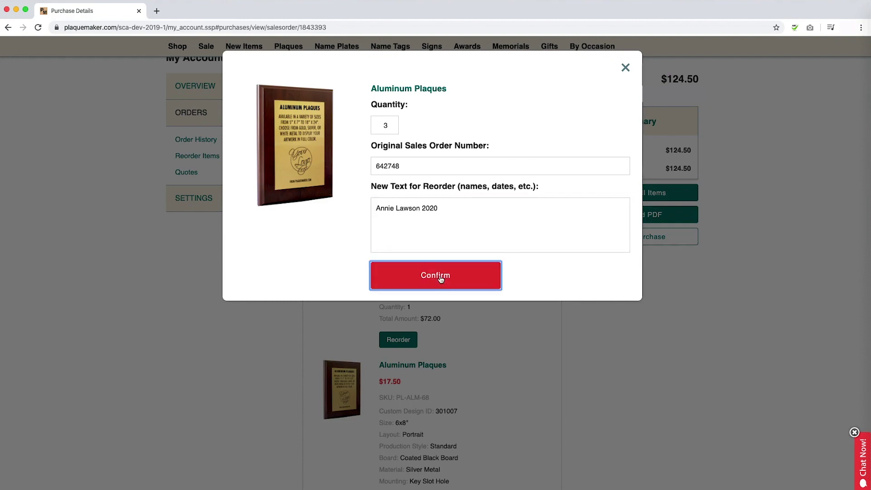
Add the order number to the Gmail subject and begin the body 'Hello, I wish to reorder my previous plaque…'.
{"action": "type", "text": "456"}
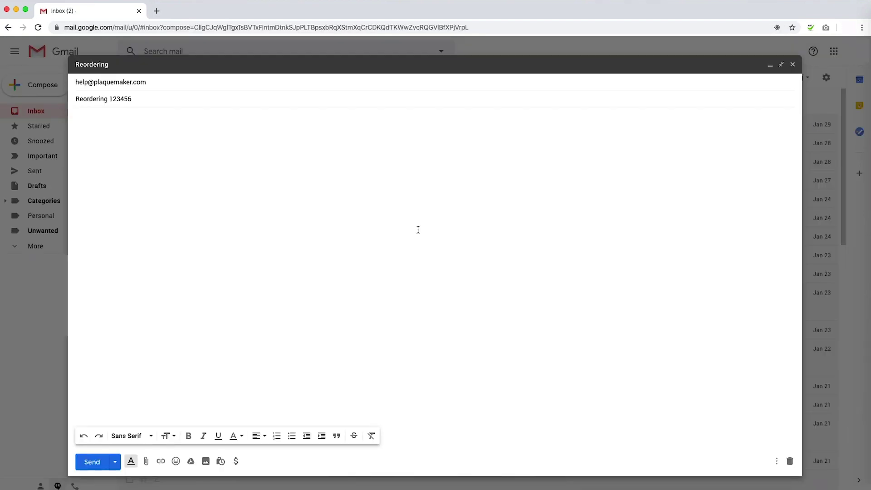
{"action": "key", "text": "Tab"}
{"action": "type", "text": "Hello,"}
{"action": "key", "text": "Return"}
{"action": "key", "text": "Return"}
{"action": "type", "text": "I wish to reorder my "}
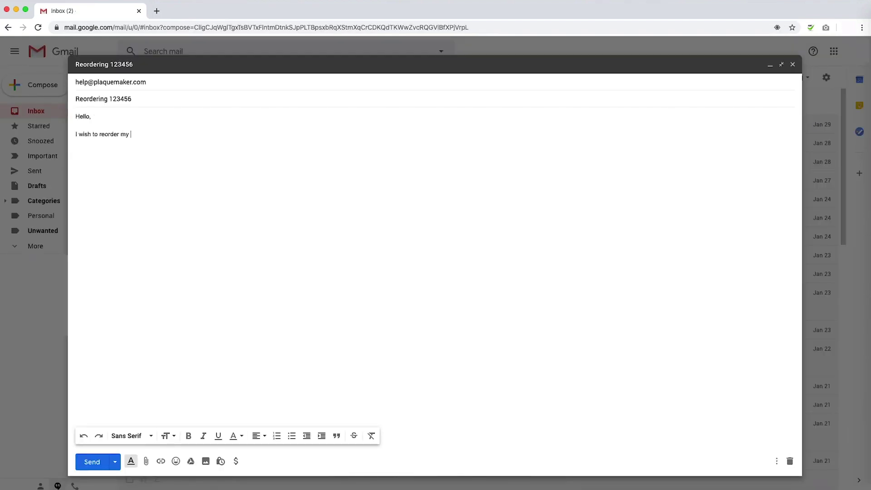
{"action": "type", "text": "previous plaque I have purchased from y"}
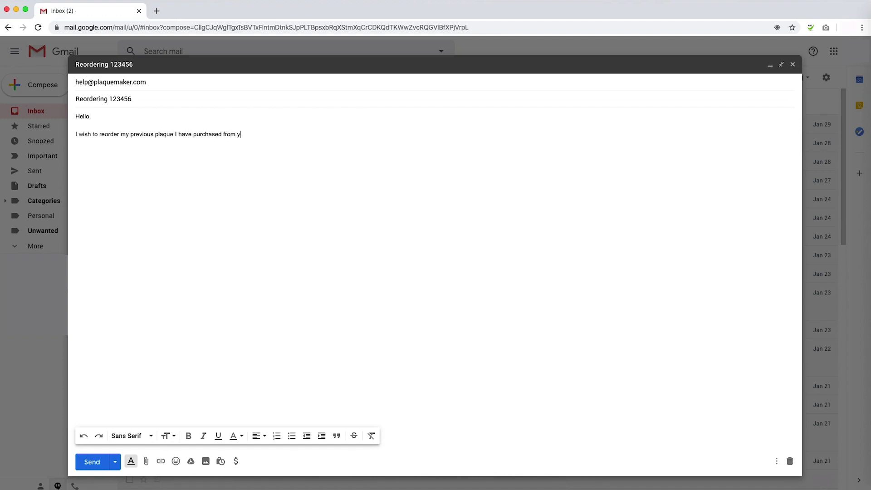
{"action": "type", "text": "ou. The order number "}
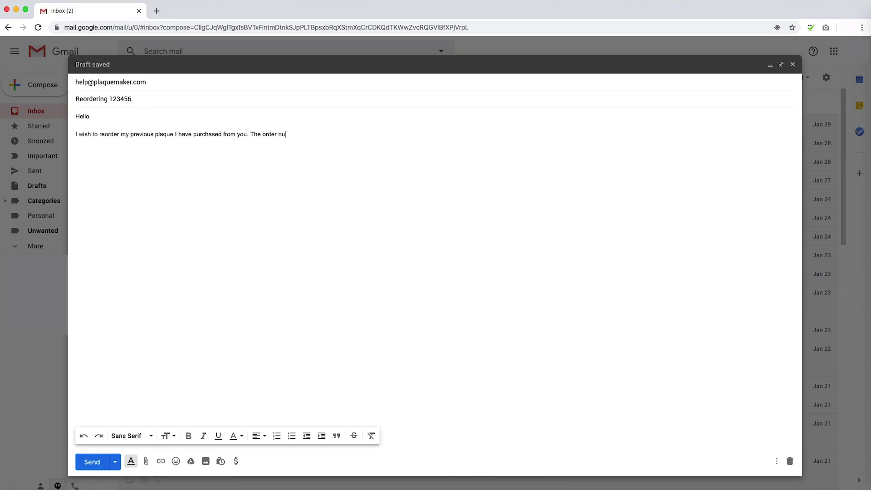
{"action": "type", "text": "was"}
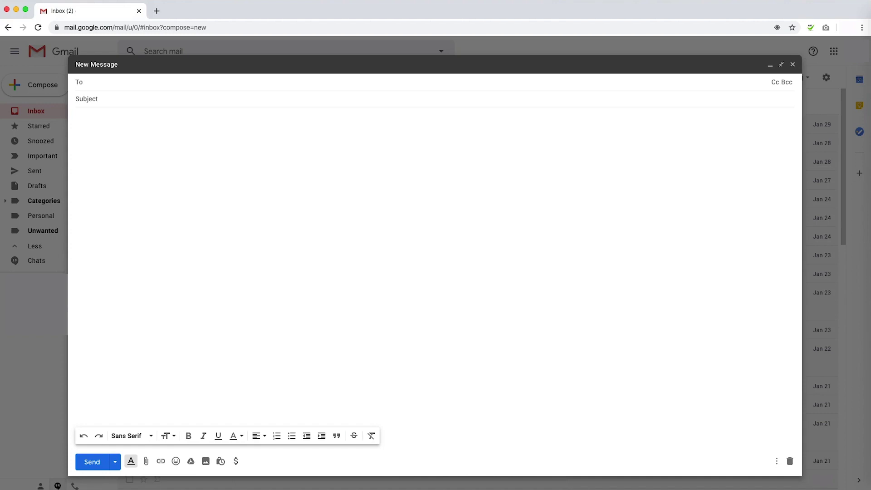
Address the email to PlaqueMaker help, subject 'for Sublimated Plaques', requesting a quote for 3 8x10 plaques.
{"action": "key", "text": "Tab"}
{"action": "type", "text": "for Sublimated Plaques"}
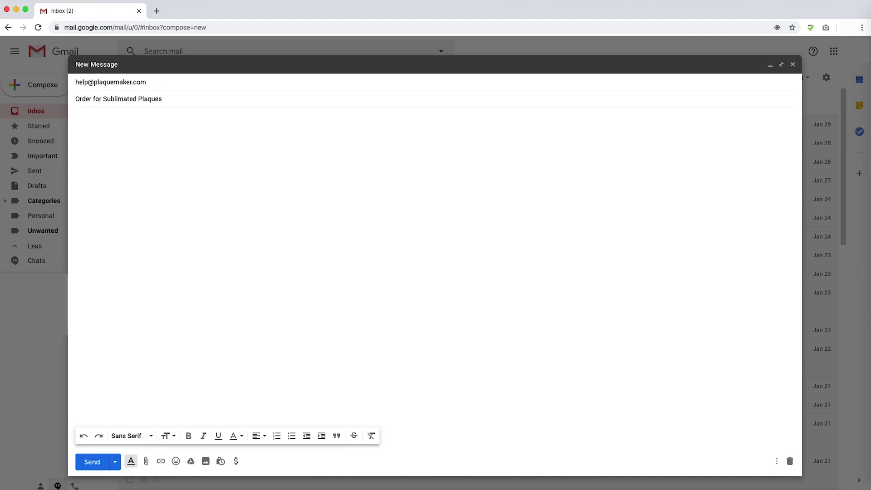
{"action": "left_click", "coordinate": [76, 117]}
{"action": "type", "text": "Hell"}
{"action": "type", "text": "I wish to reque"}
{"action": "type", "text": "st a quote and a proof for "}
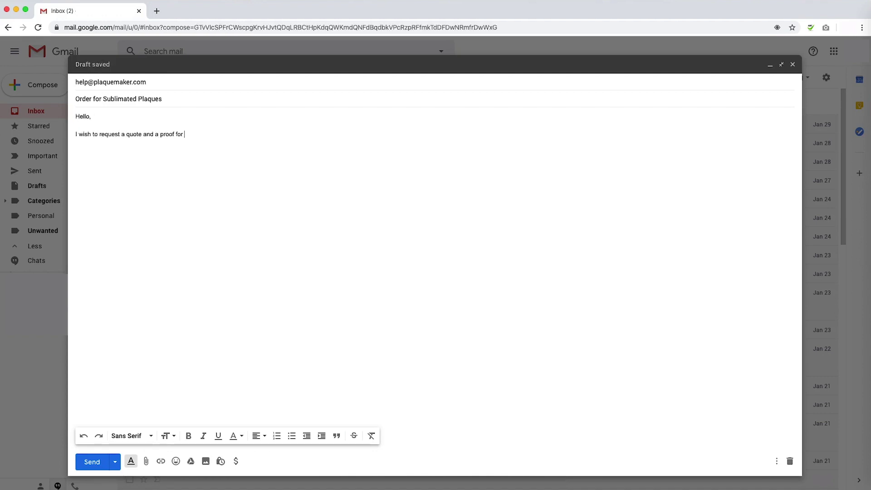
{"action": "type", "text": "3 8x10 sublimated aluminum plaque"}
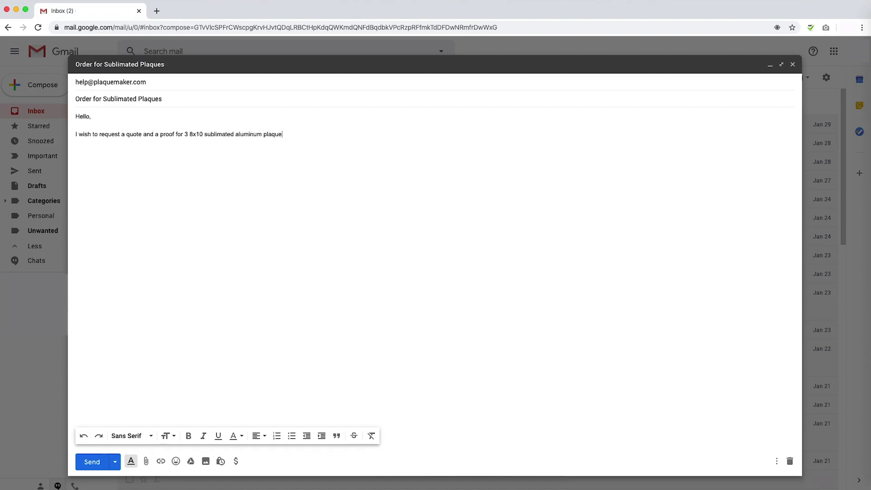
{"action": "type", "text": "s. I want them to be done in the silver metal with"}
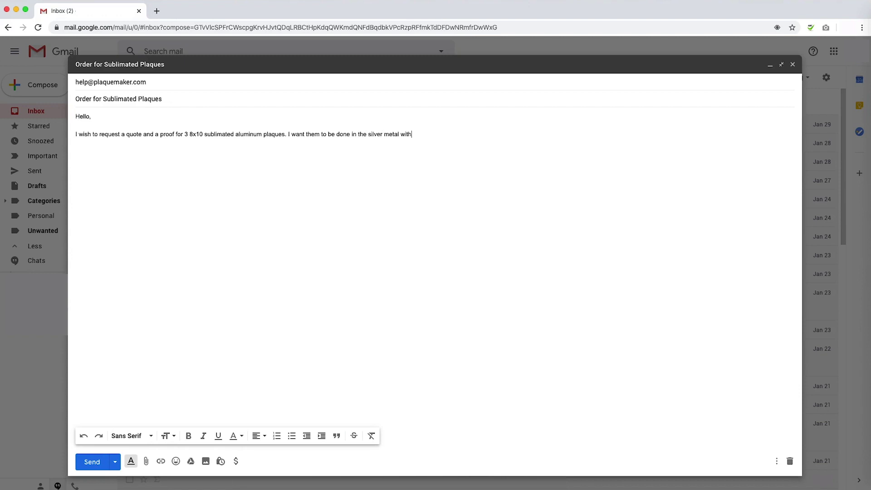
{"action": "type", "text": " coasted black boards."}
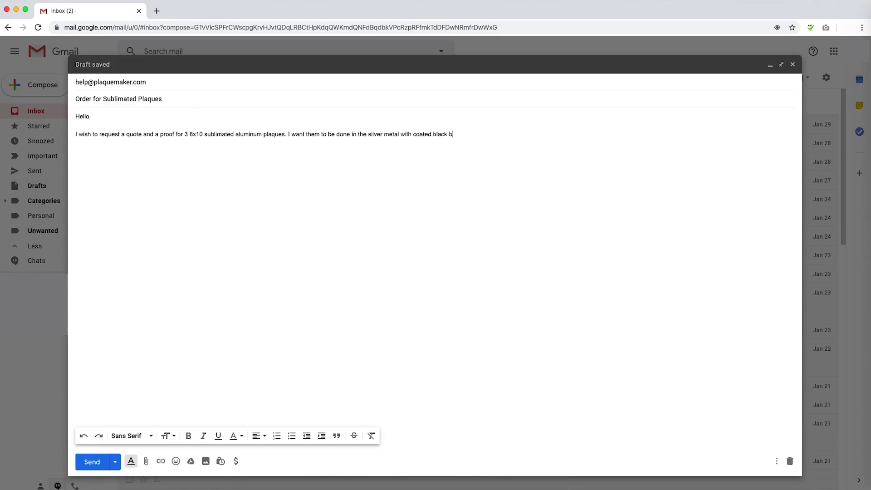
Add a paragraph about the design, attach the logo image, and mention the website Design ID.
{"action": "key", "text": "Return"}
{"action": "key", "text": "Return"}
{"action": "type", "text": "I would also like to see what the text looks like"}
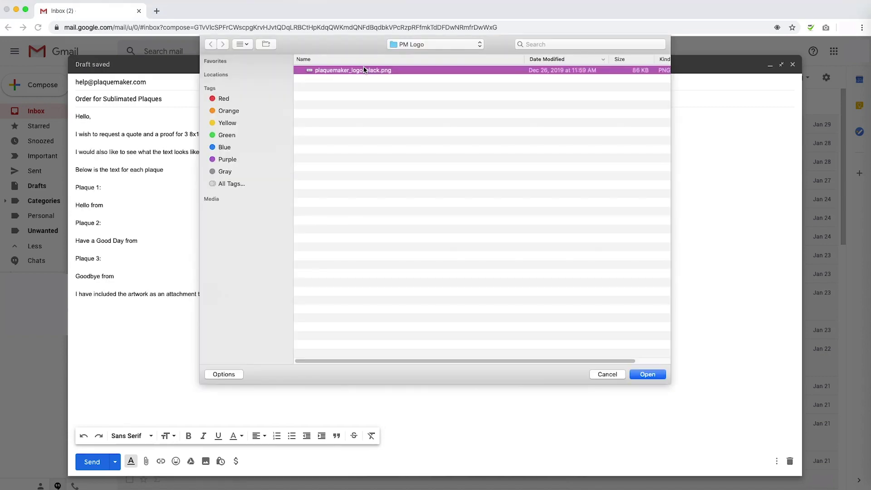
{"action": "left_click", "coordinate": [648, 375]}
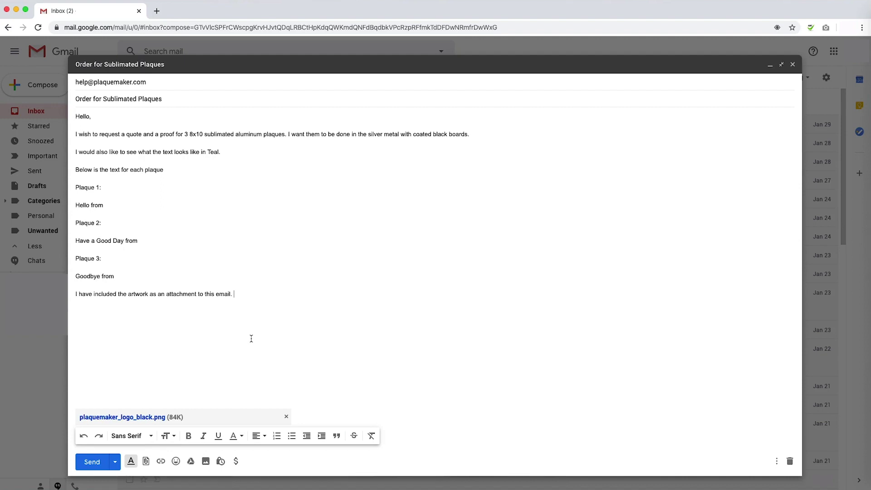
{"action": "type", "text": "I have tried to design the plaque on your website. My Design ID was"}
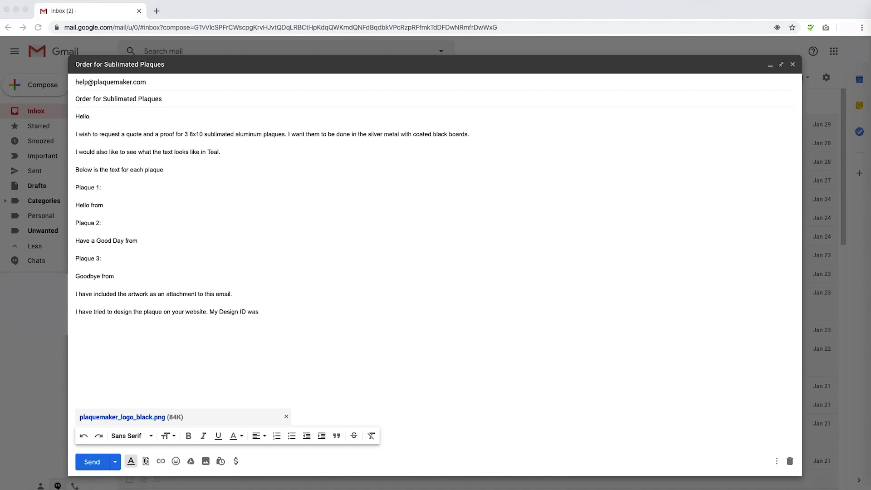
Add Design ID 301006, the shipping address, 'I look forward to seeing my proofs.' and 'Thanks!'.
{"action": "left_click", "coordinate": [387, 349]}
{"action": "type", "text": "301006."}
{"action": "key", "text": "Return"}
{"action": "type", "text": "The a"}
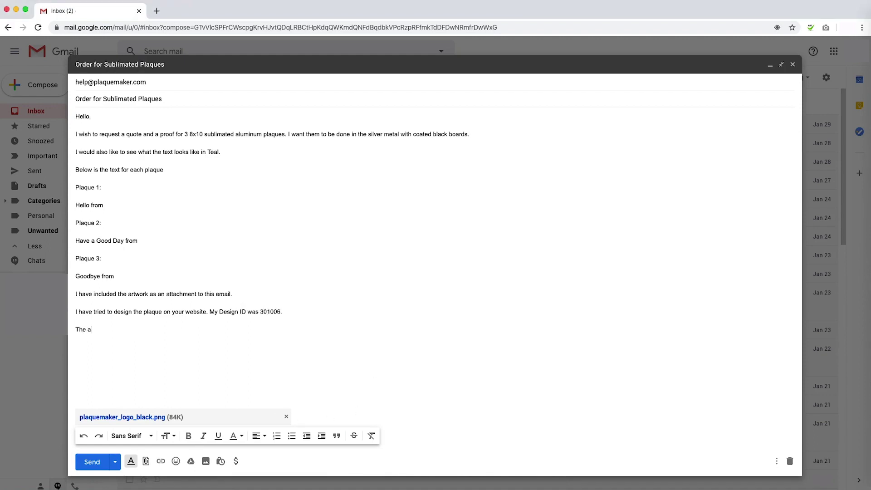
{"action": "key", "text": "Return"}
{"action": "key", "text": "Return"}
{"action": "type", "text": "I look forward to seeing my proofs."}
{"action": "key", "text": "Return"}
{"action": "key", "text": "Return"}
{"action": "type", "text": "Thanks!"}
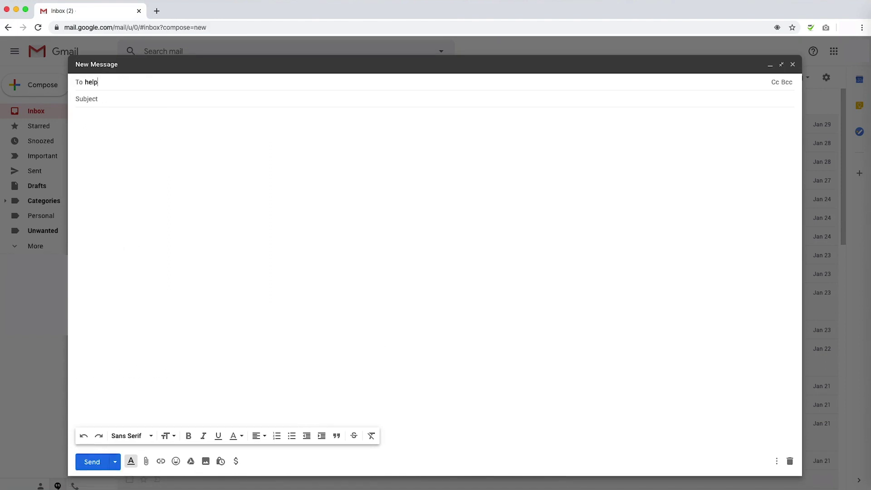
Start a new email to PlaqueMaker help with a 'Reordering' subject and the order number, opening with 'Hello,'.
{"action": "type", "text": "@plaquemaker.com"}
{"action": "key", "text": "Tab"}
{"action": "type", "text": "Reordering 123456"}
{"action": "left_click", "coordinate": [418, 231]}
{"action": "type", "text": "Hello,"}
{"action": "key", "text": "Return"}
{"action": "key", "text": "Return"}
{"action": "type", "text": "I wish to reorder my previous "}
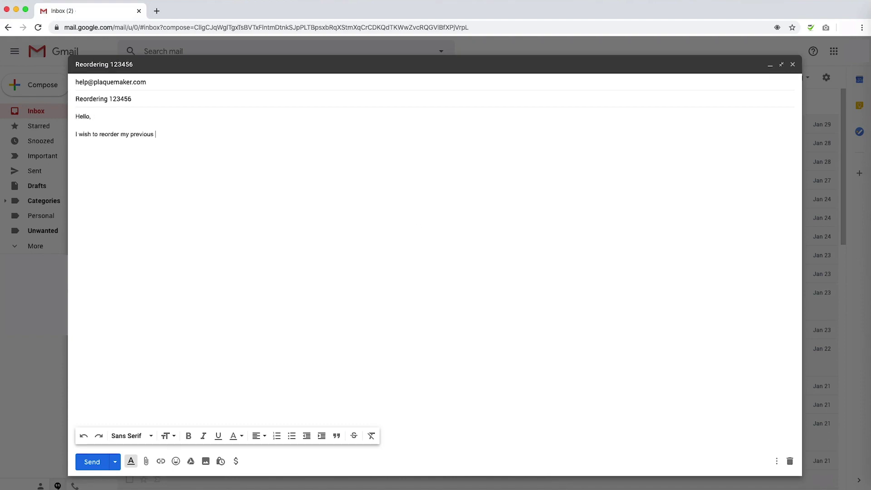
{"action": "type", "text": "plaque l have purcha"}
{"action": "key", "text": "Tab"}
{"action": "type", "text": "from you. The order number w"}
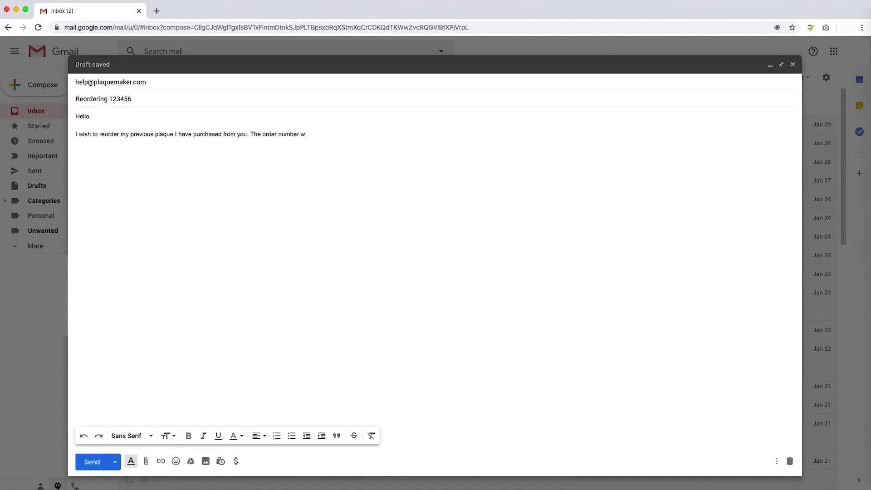
{"action": "type", "text": "as 123456."}
{"action": "key", "text": "Return"}
{"action": "key", "text": "Return"}
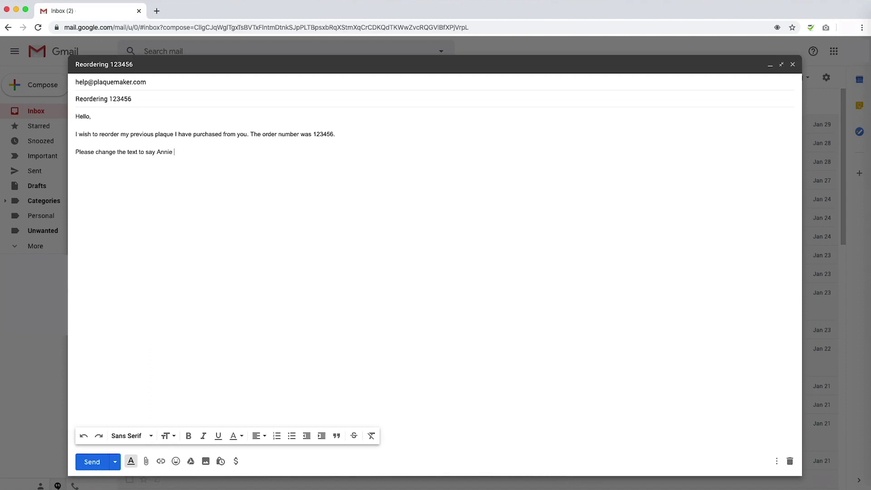
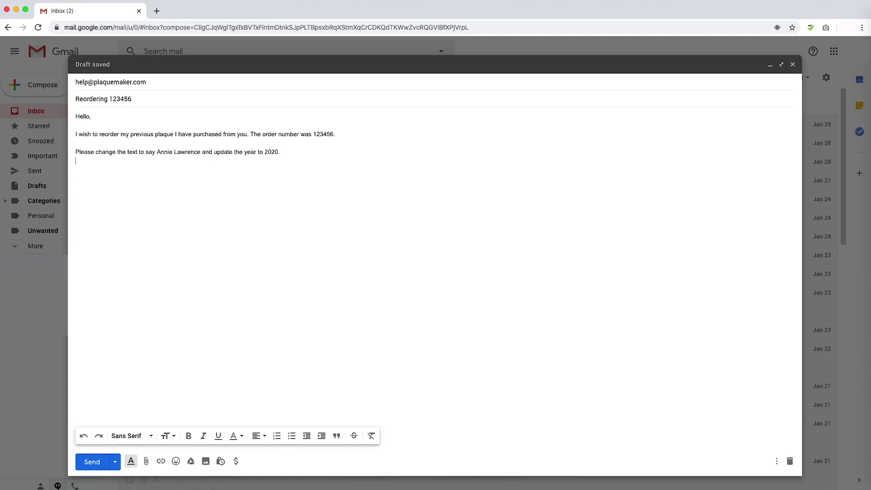
{"action": "key", "text": "Return"}
{"action": "type", "text": "It will be shipping to"}
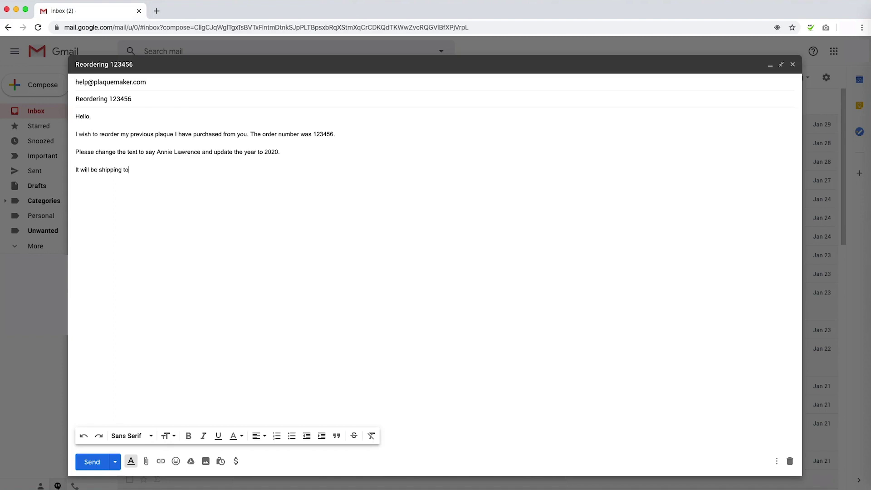
{"action": "type", "text": " the same addre"}
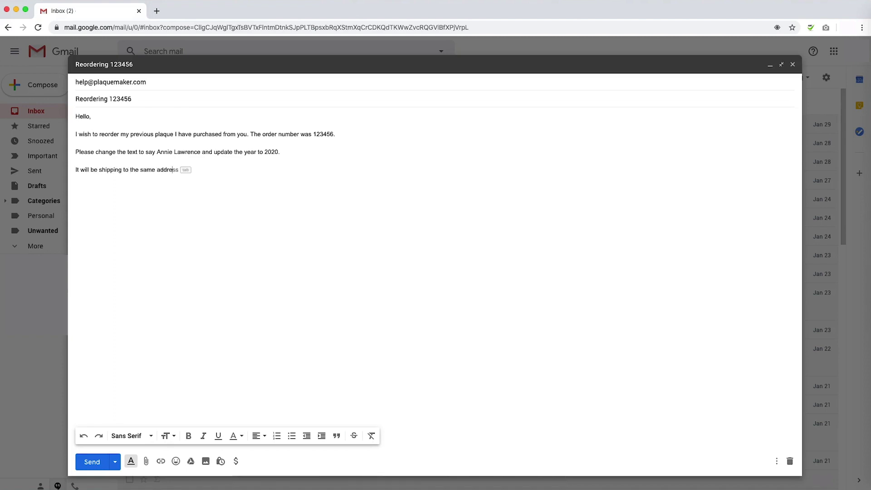
{"action": "type", "text": "ss as the previous order."}
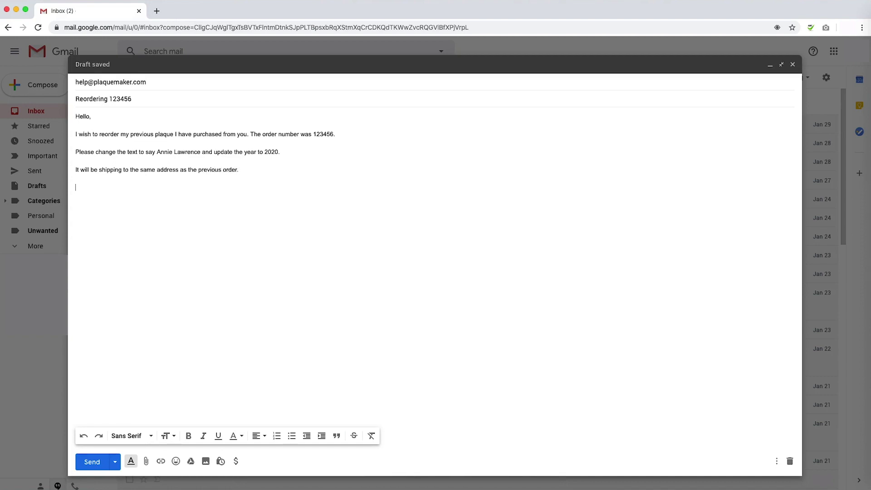
{"action": "type", "text": "  I look forw"}
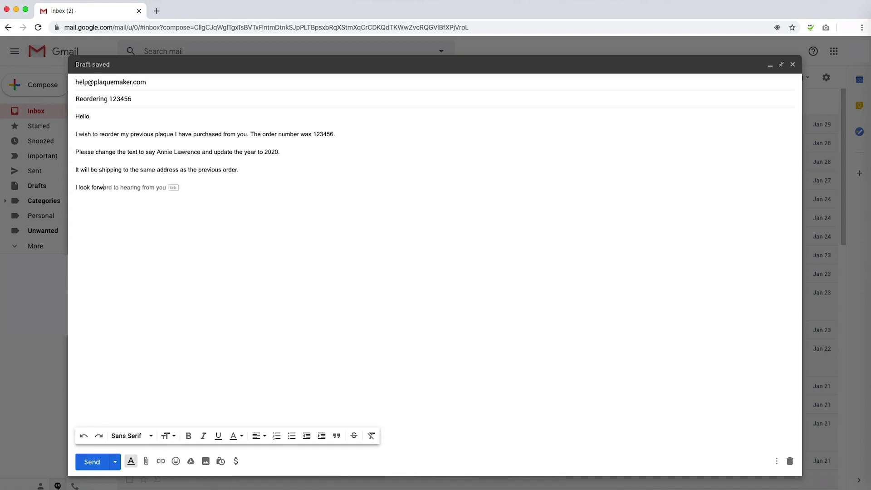
{"action": "type", "text": "ard to seeing my proof."}
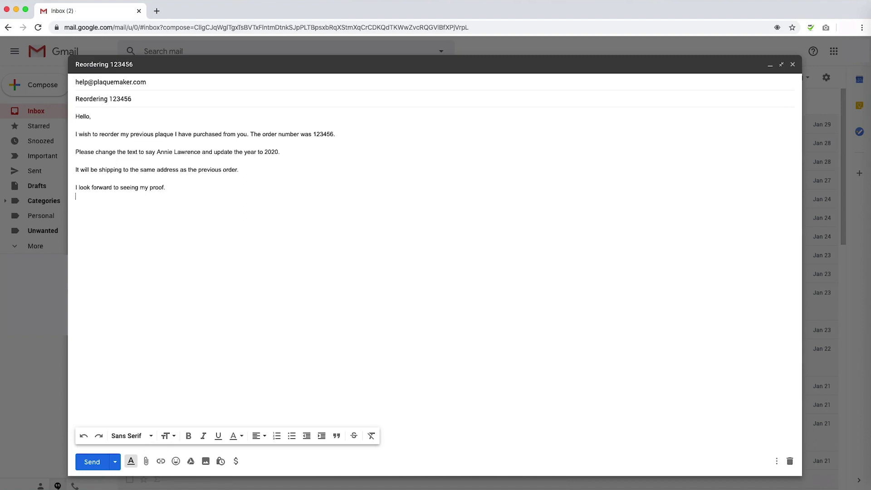
{"action": "key", "text": "Return"}
{"action": "type", "text": "Thanks"}
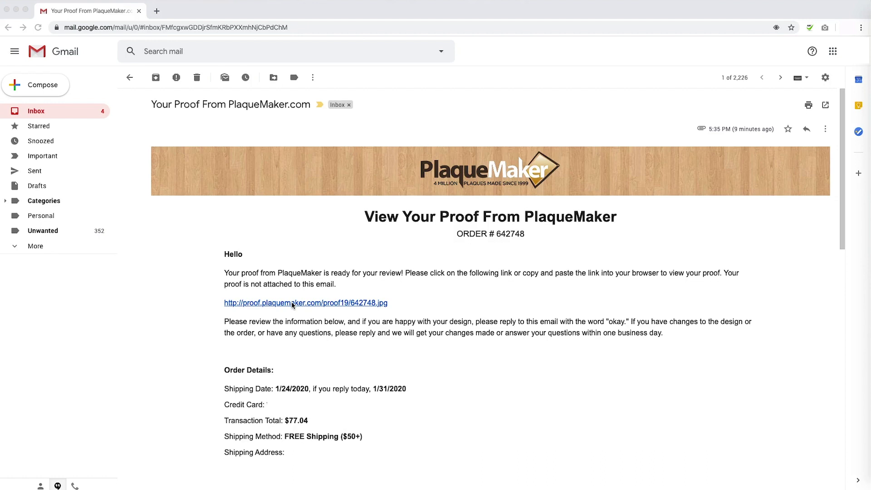
View the proof image from its link, then again by pasting the copied link in a new tab.
{"action": "left_click", "coordinate": [300, 304]}
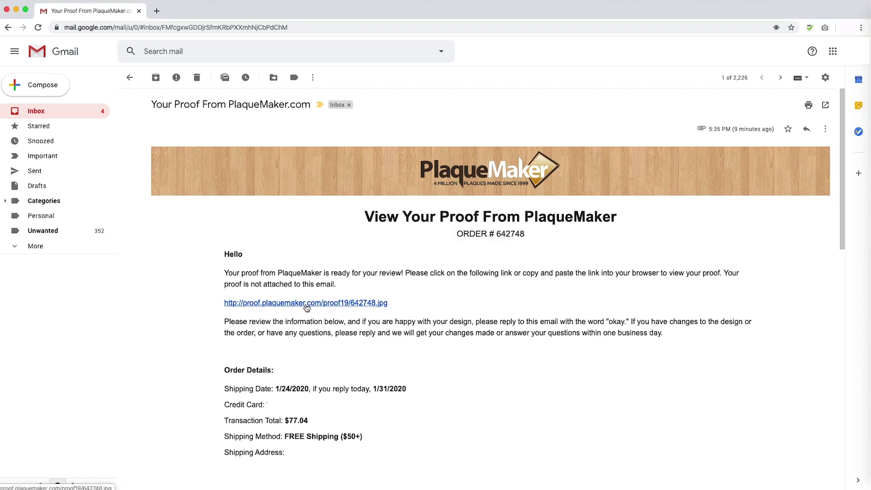
{"action": "left_click", "coordinate": [306, 304]}
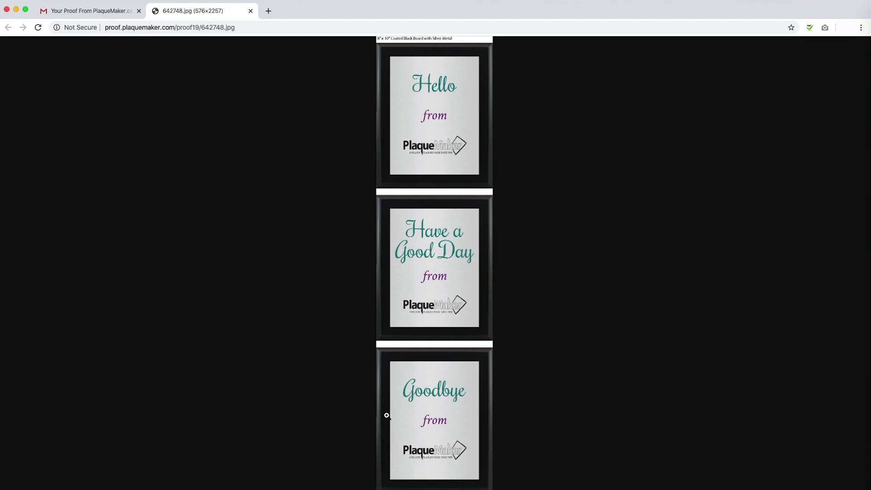
{"action": "left_click", "coordinate": [251, 11]}
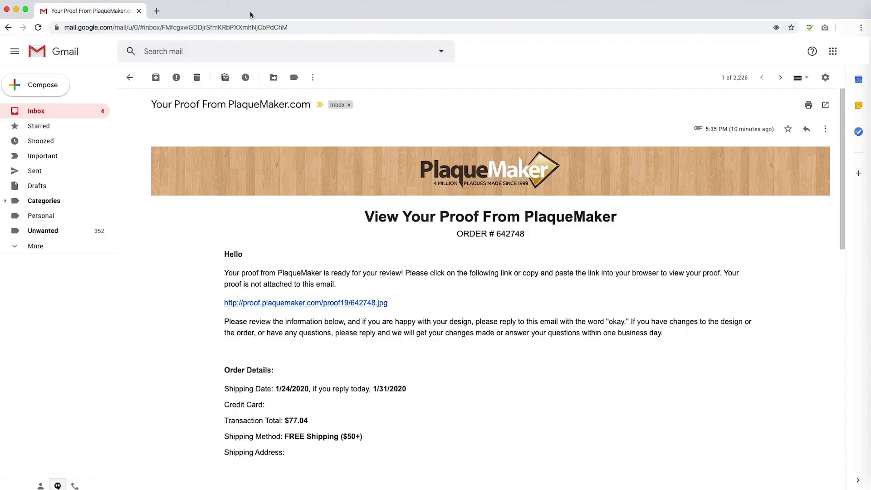
{"action": "left_click_drag", "start_coordinate": [390, 303], "coordinate": [224, 303]}
{"action": "right_click", "coordinate": [231, 301]}
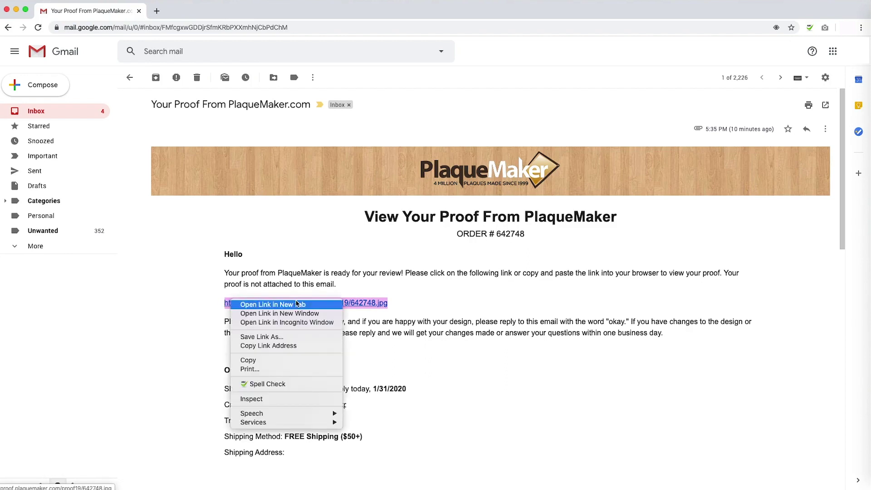
{"action": "left_click", "coordinate": [248, 360]}
{"action": "key", "text": "super+t"}
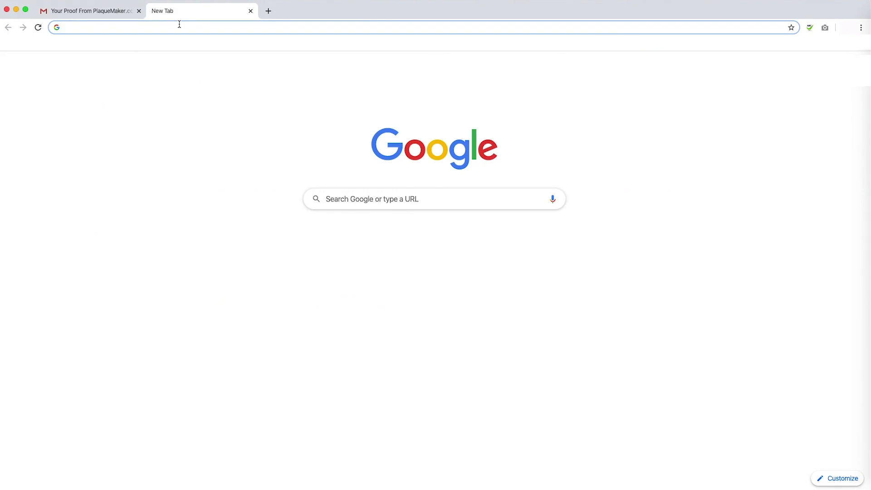
{"action": "right_click", "coordinate": [180, 24]}
{"action": "left_click", "coordinate": [210, 74]}
{"action": "key", "text": "Return"}
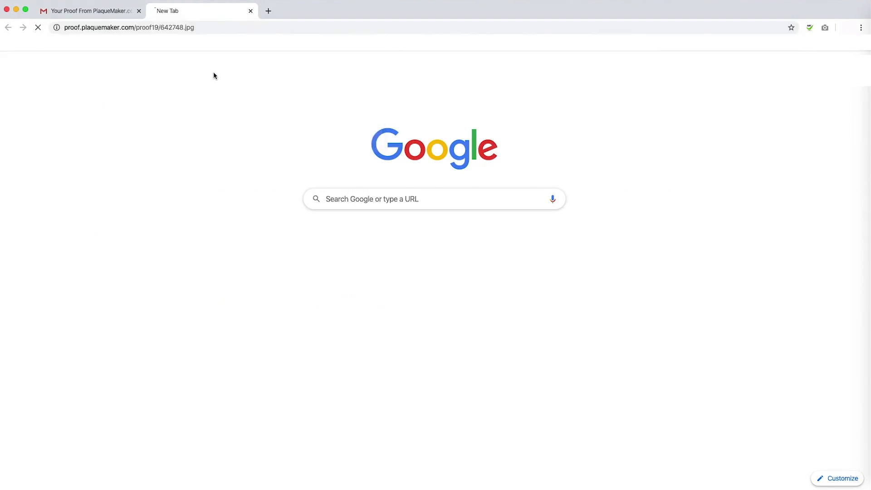
{"action": "left_click", "coordinate": [250, 11]}
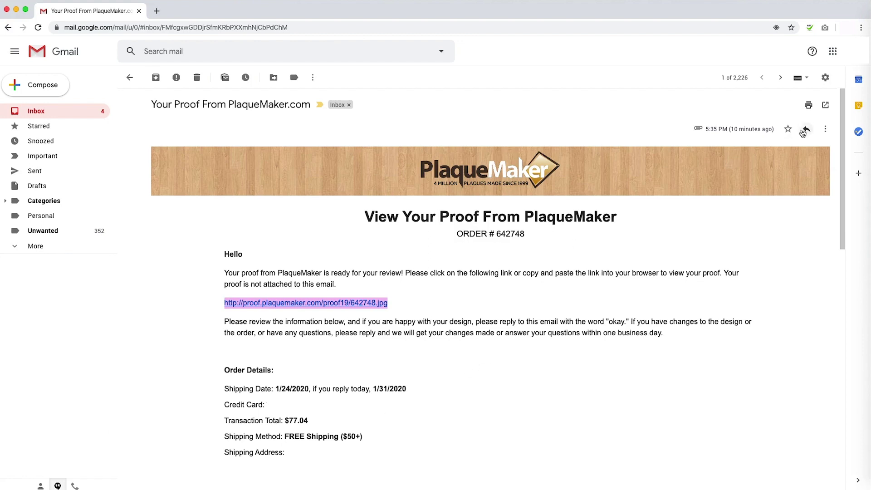
Reply asking to change the word "from" to Open Sans in brick red, and send.
{"action": "left_click", "coordinate": [804, 130]}
{"action": "type", "text": "Hello,  "}
{"action": "type", "text": "I would like to change to"}
{"action": "key", "text": "BackSpace"}
{"action": "key", "text": "BackSpace"}
{"action": "type", "text": "he font of the text \"from\" to the open sans font and make it the brick red color. Thanks!"}
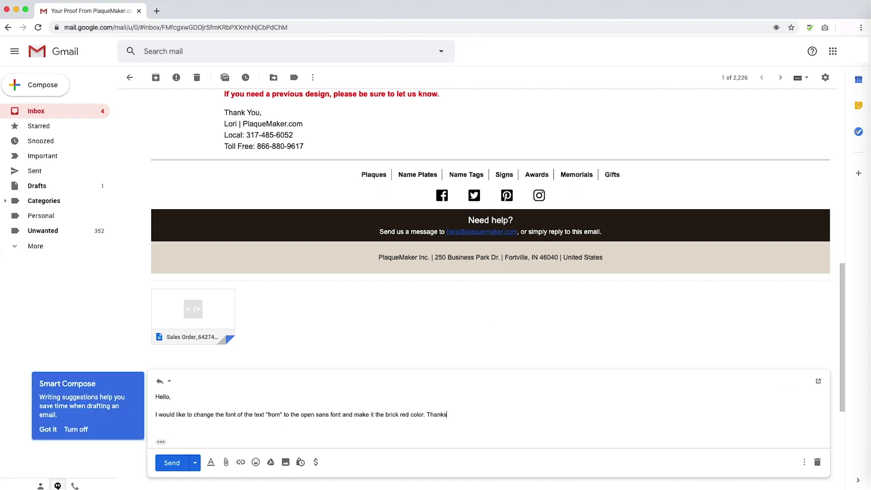
{"action": "left_click", "coordinate": [172, 463]}
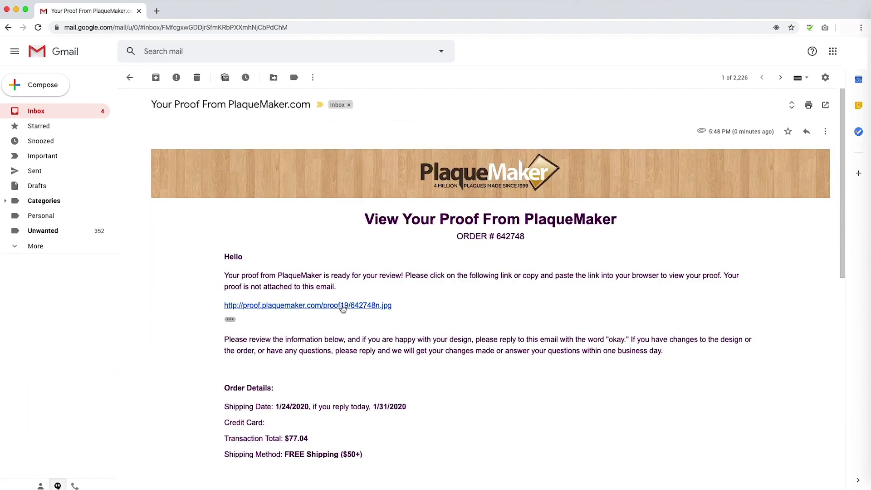
View the revised proof from its link, then again by pasting the copied link in a new tab.
{"action": "left_click", "coordinate": [343, 305]}
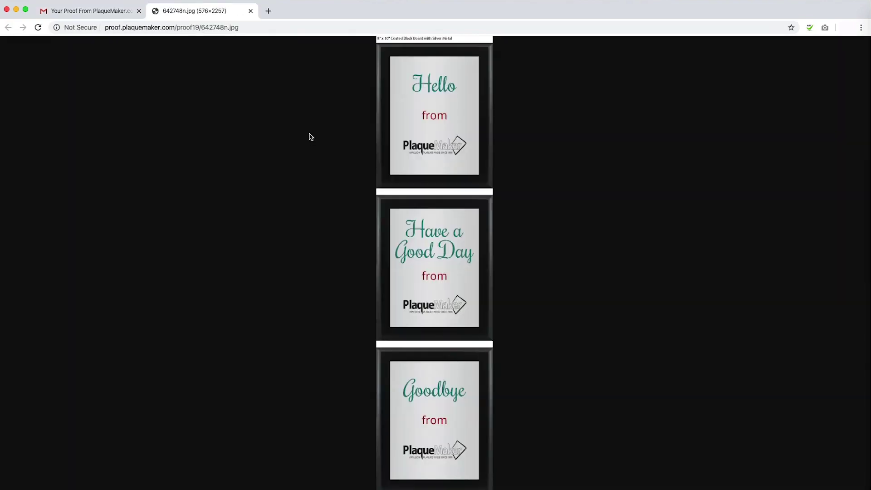
{"action": "left_click", "coordinate": [251, 11]}
{"action": "left_click_drag", "start_coordinate": [414, 312], "coordinate": [226, 307]}
{"action": "right_click", "coordinate": [276, 307]}
{"action": "left_click", "coordinate": [313, 367]}
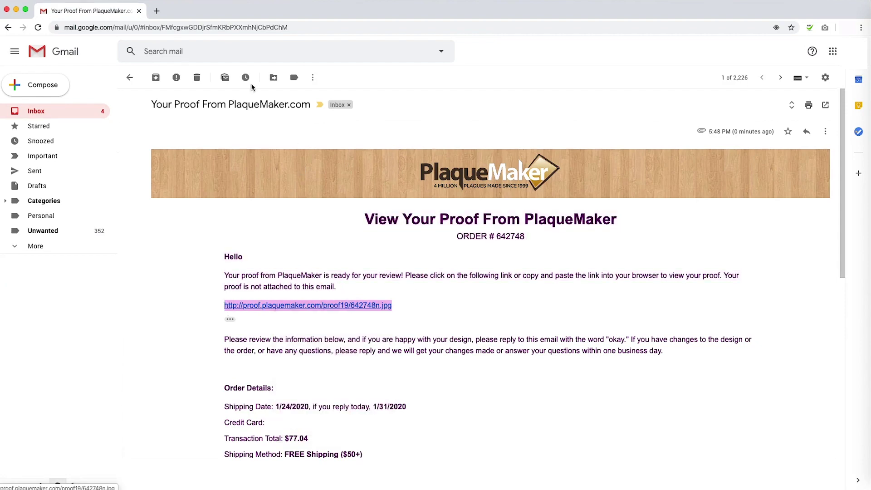
{"action": "left_click", "coordinate": [156, 11]}
{"action": "right_click", "coordinate": [197, 26]}
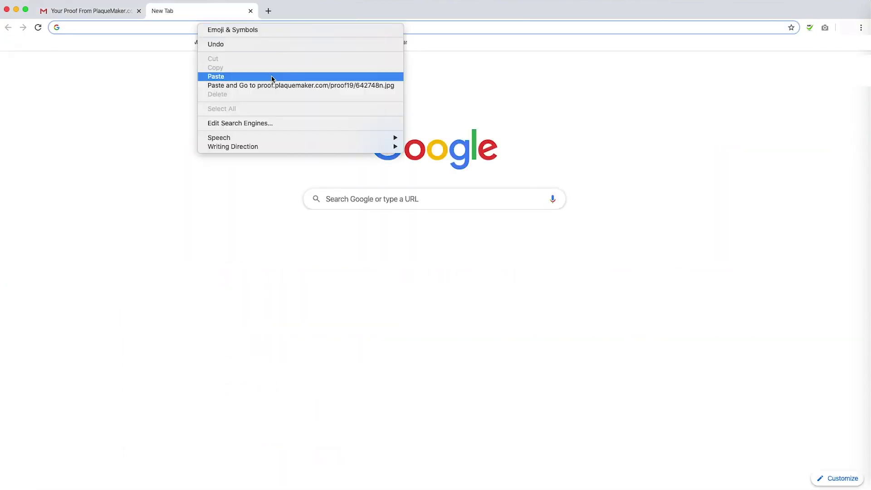
{"action": "left_click", "coordinate": [272, 77]}
{"action": "key", "text": "Return"}
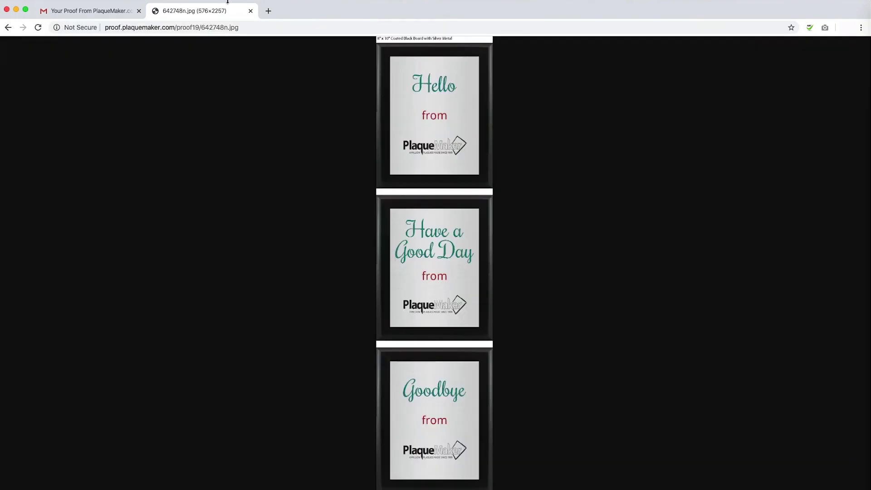
{"action": "left_click", "coordinate": [251, 11]}
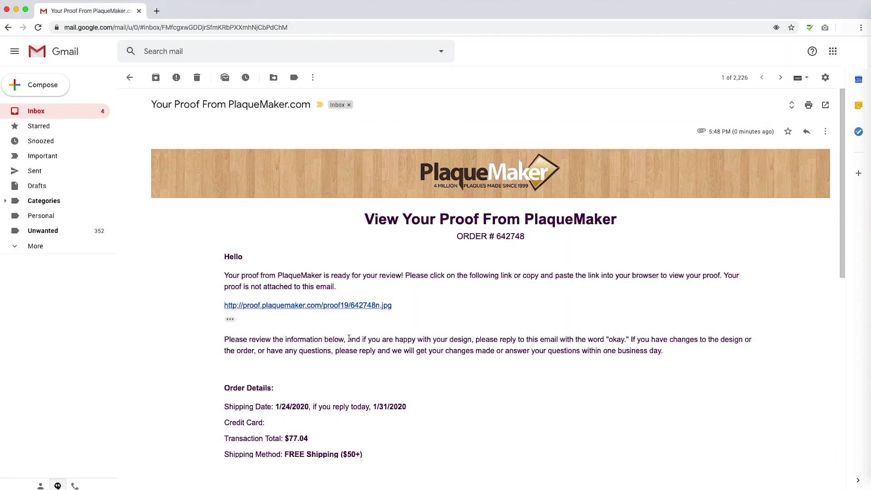
Start a reply to the revised proof, then open the newer PlaqueMaker proof email.
{"action": "left_click", "coordinate": [807, 132]}
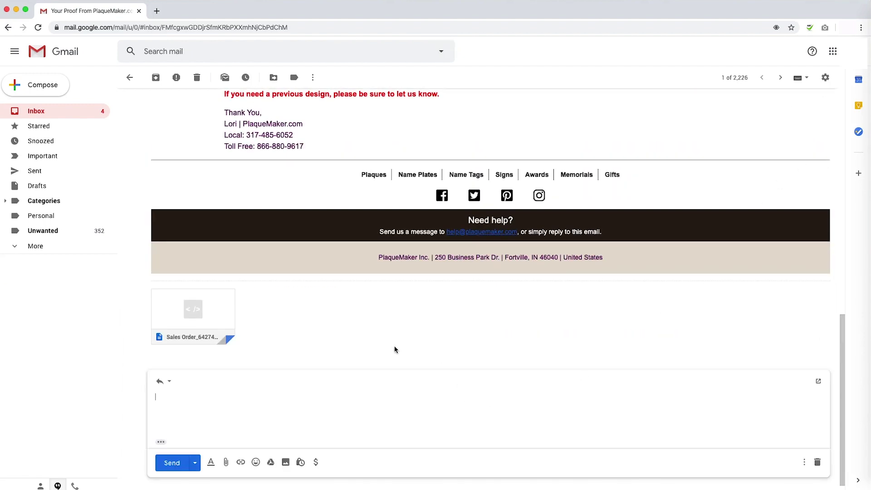
{"action": "type", "text": "Okay"}
{"action": "left_click", "coordinate": [180, 461]}
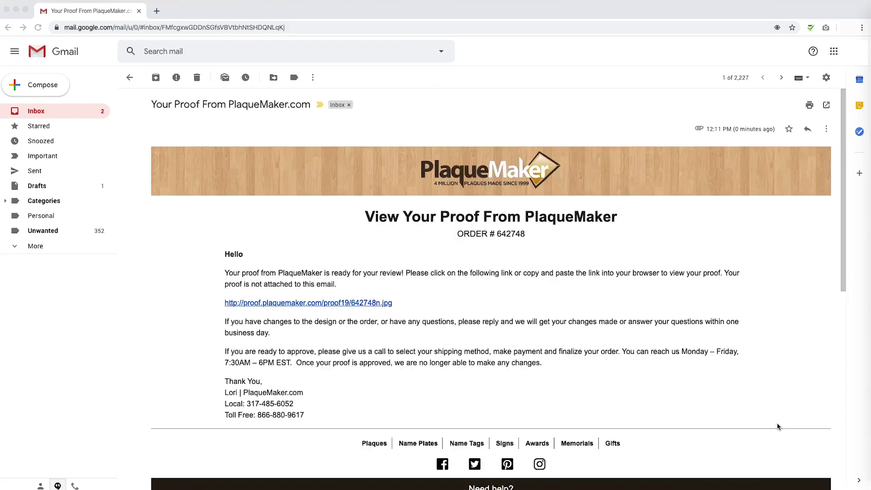